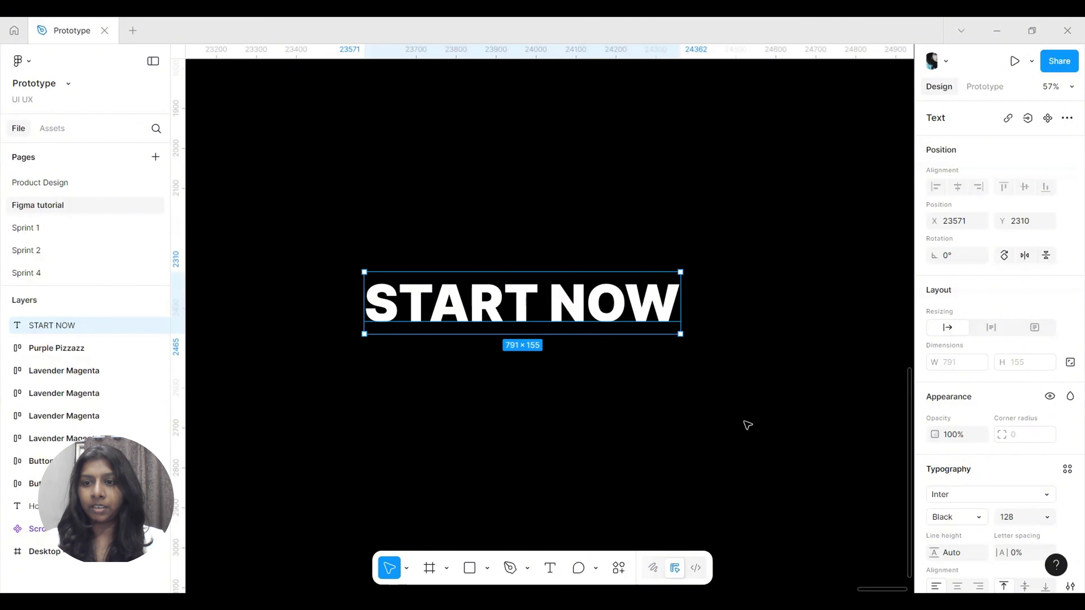
Step: Set the START NOW text's fill to dark grey 111111 and shift the text slightly upward
drag(533, 304, 545, 321)
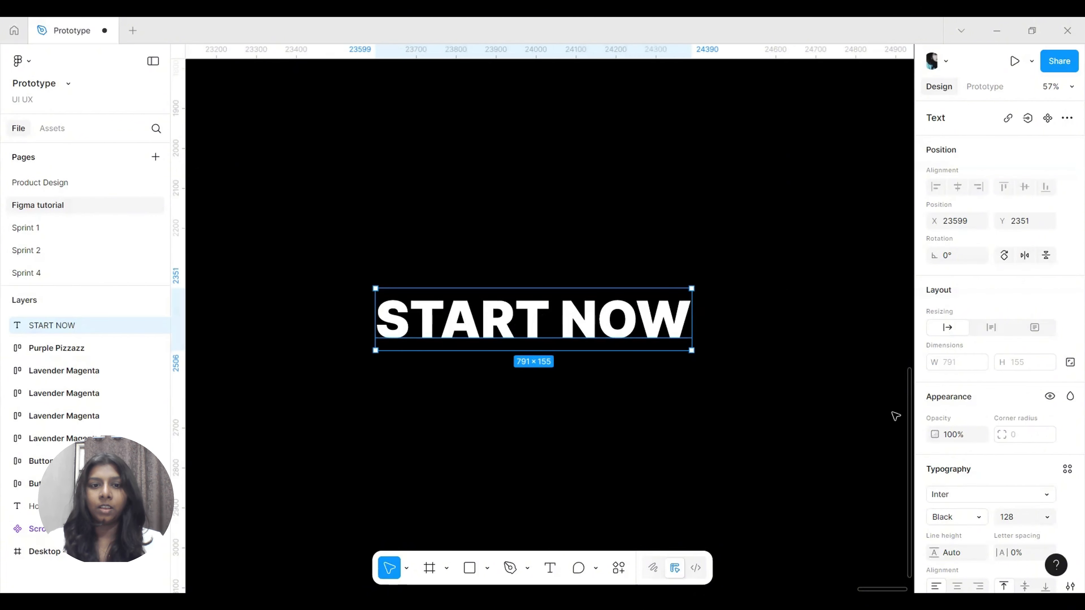
scroll(953, 453, down, 3)
click(934, 506)
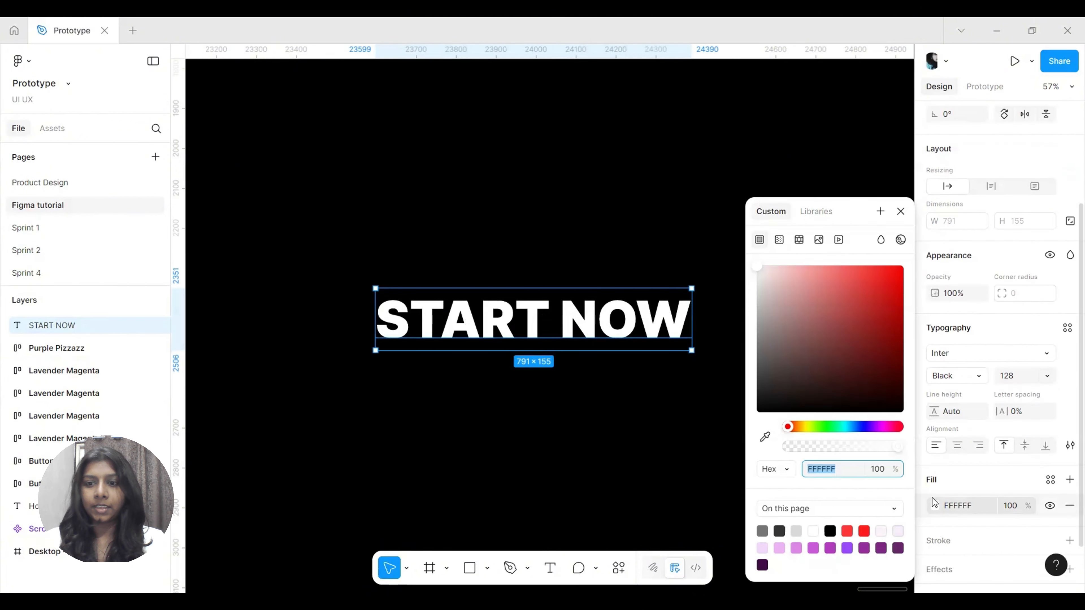
click(765, 439)
click(647, 252)
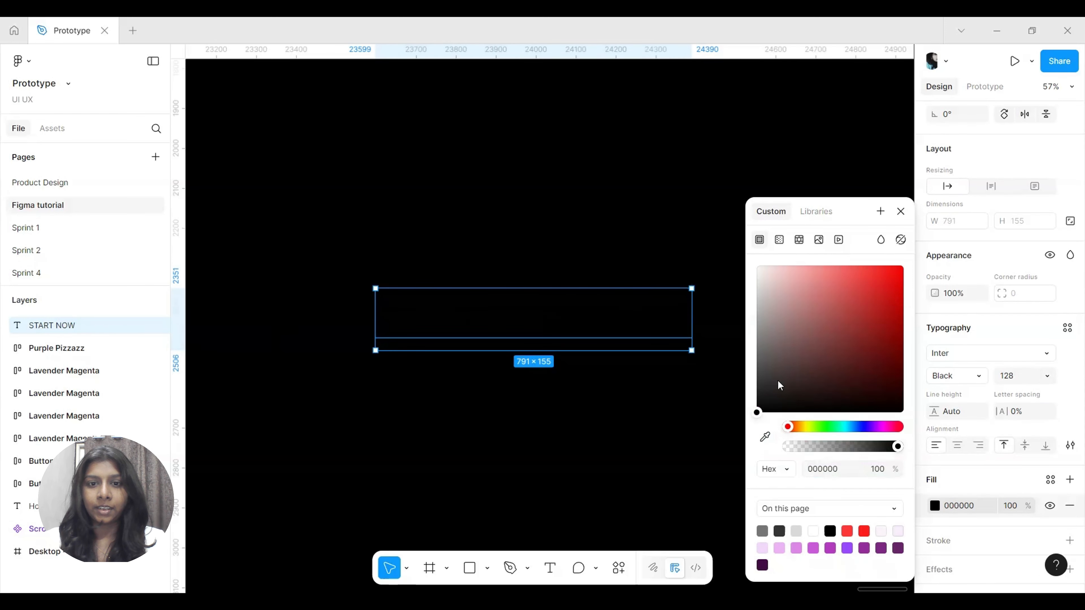
click(763, 364)
drag(763, 377, 764, 410)
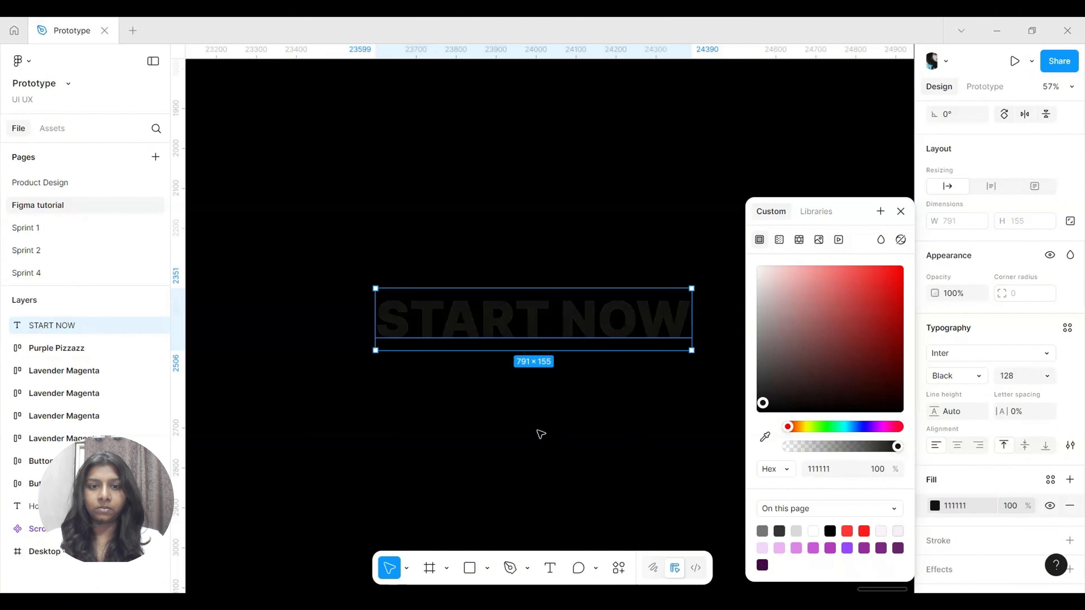
scroll(540, 434, down, 2)
click(901, 211)
scroll(511, 288, up, 2)
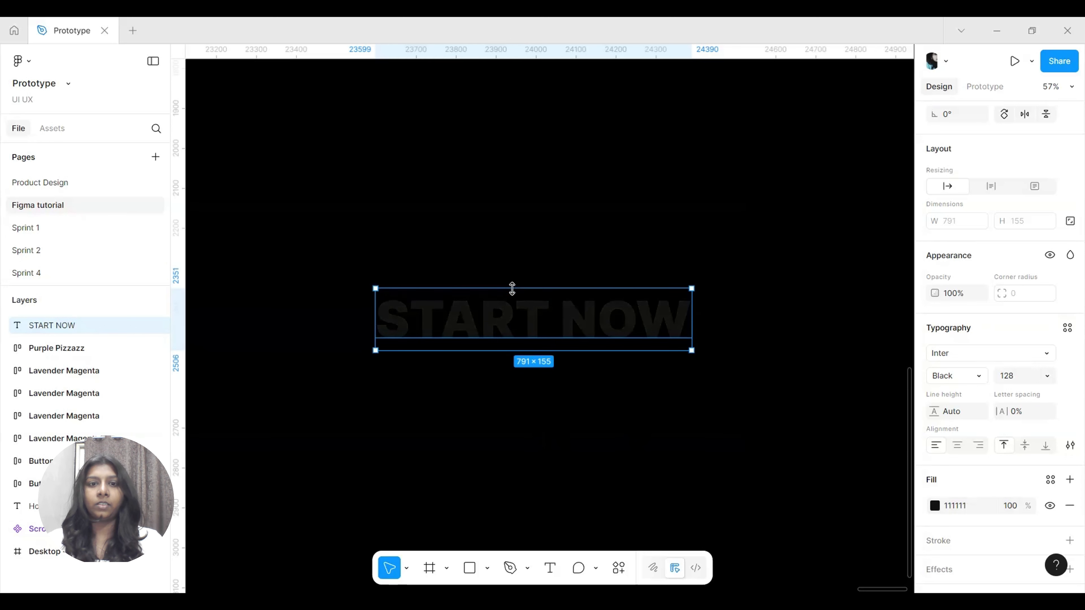
drag(589, 312, 594, 294)
scroll(562, 417, down, 4)
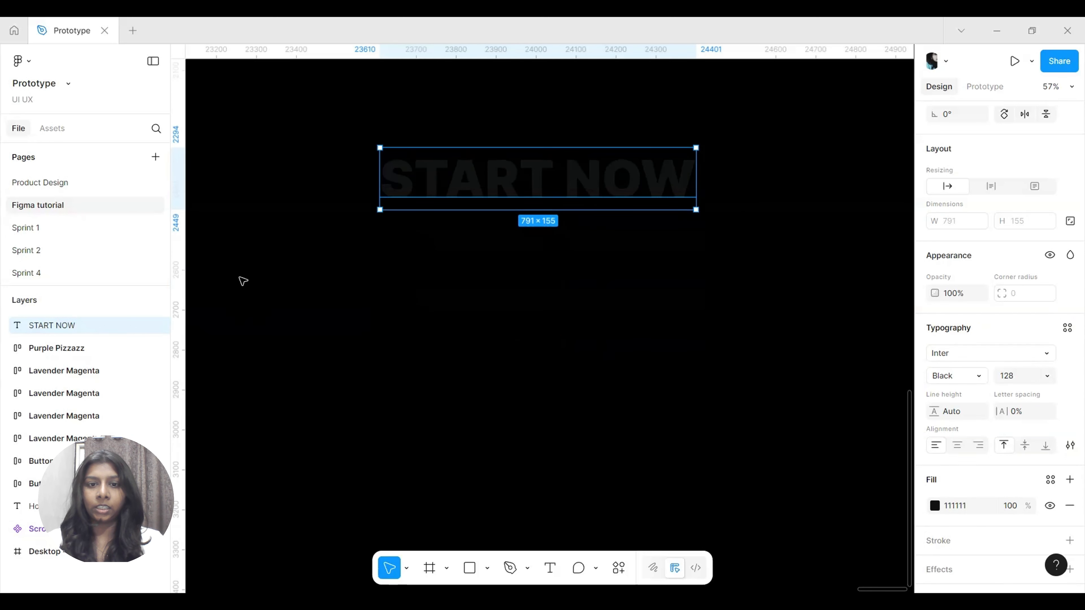
Step: Draw a circle about 106 × 106 below the START NOW text
click(488, 569)
click(514, 483)
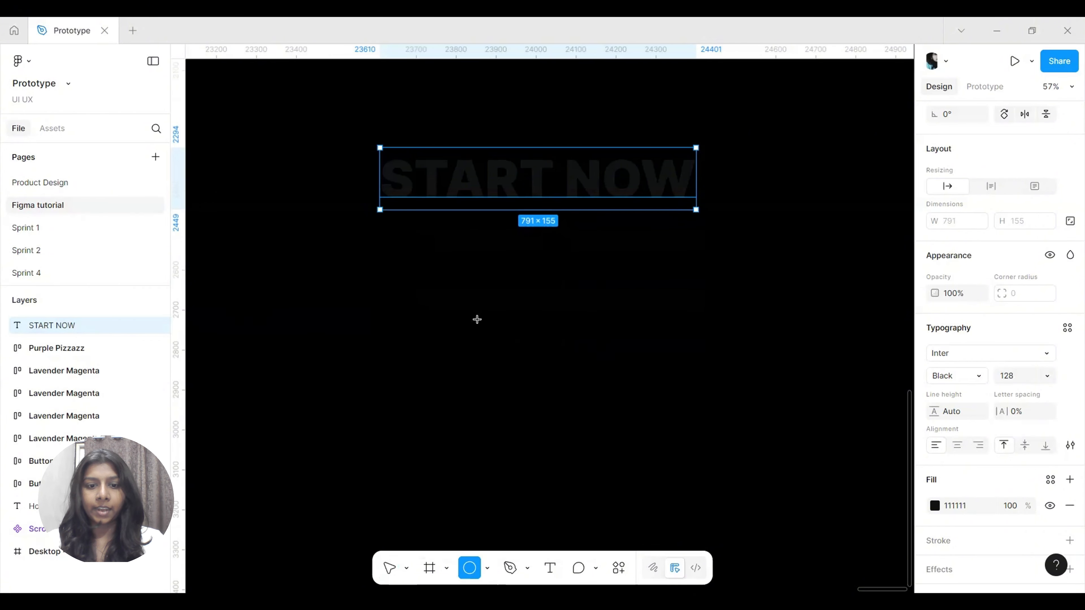
drag(474, 319, 570, 345)
click(545, 386)
click(500, 346)
Step: Change the circle's fill to teal 10D9C5
click(934, 460)
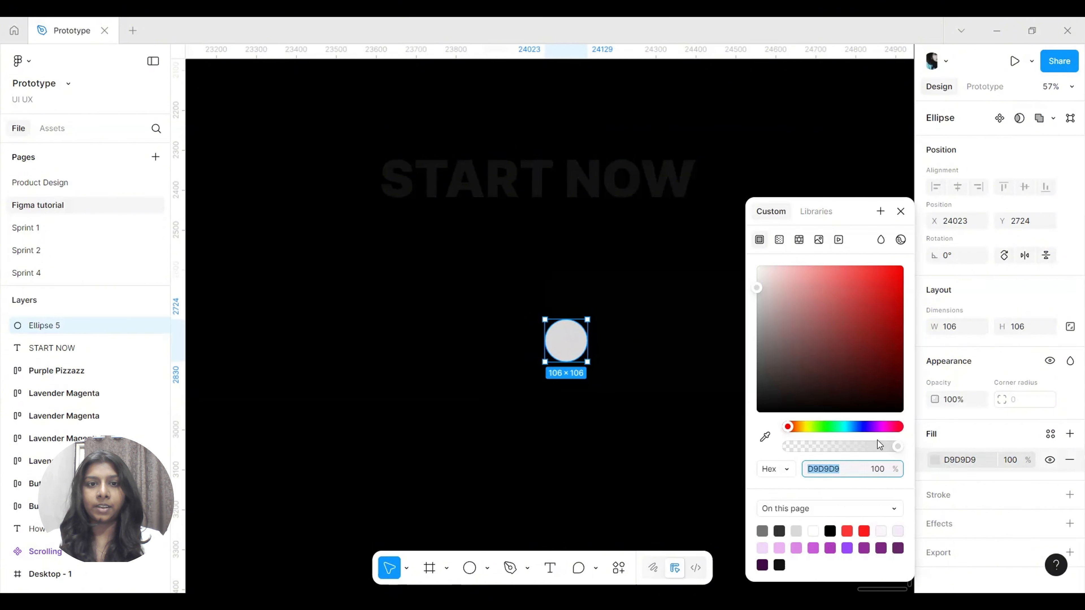
drag(850, 428, 841, 427)
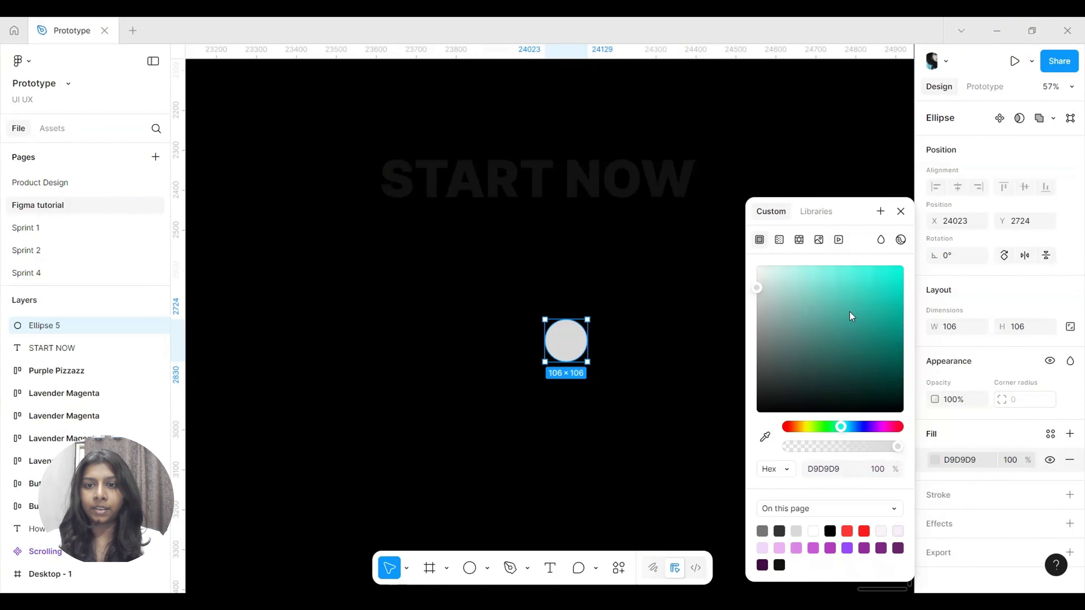
drag(852, 316, 894, 294)
click(679, 361)
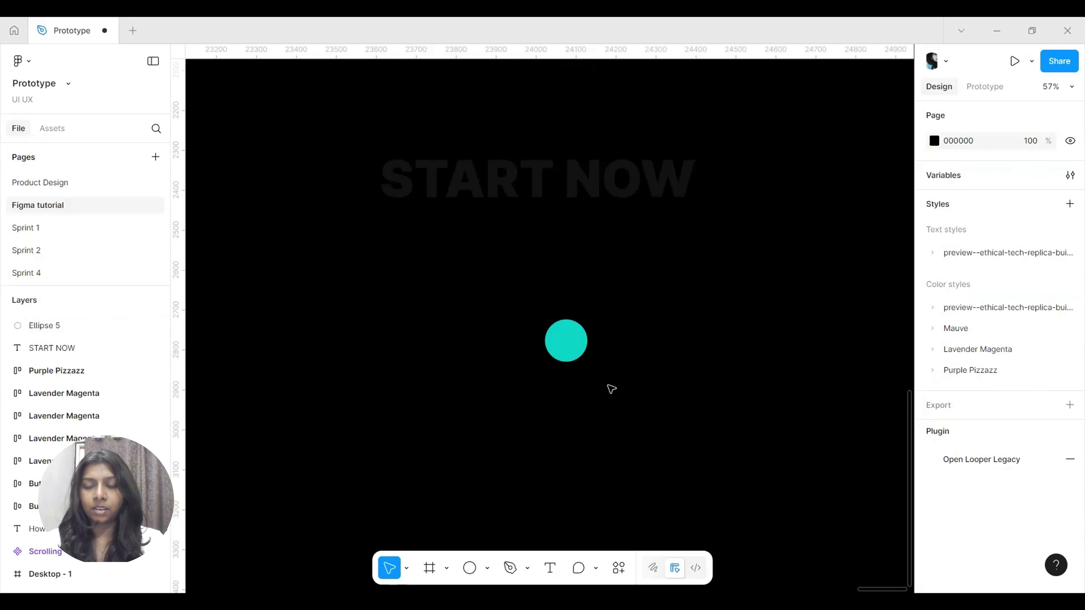
Step: Add a uniform Layer blur effect of about 74.7 to the teal circle
click(551, 334)
scroll(962, 504, down, 1)
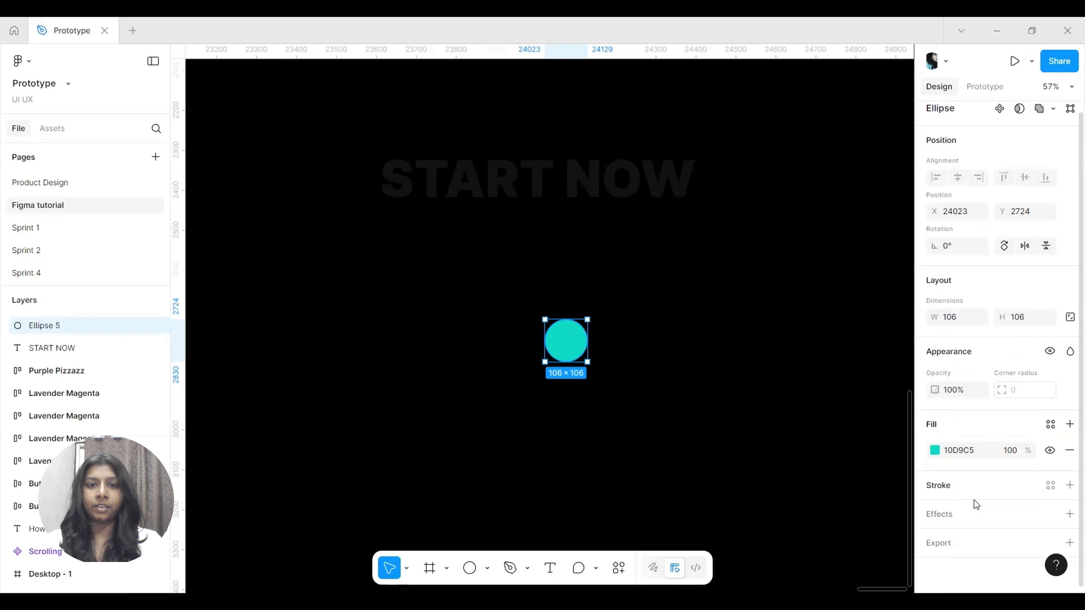
click(969, 515)
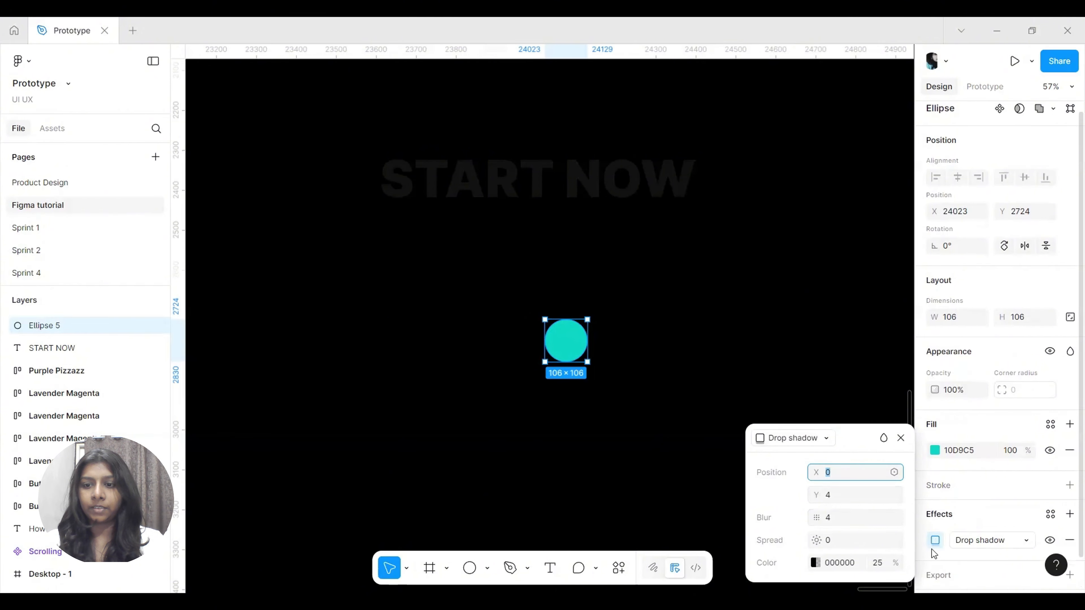
click(823, 441)
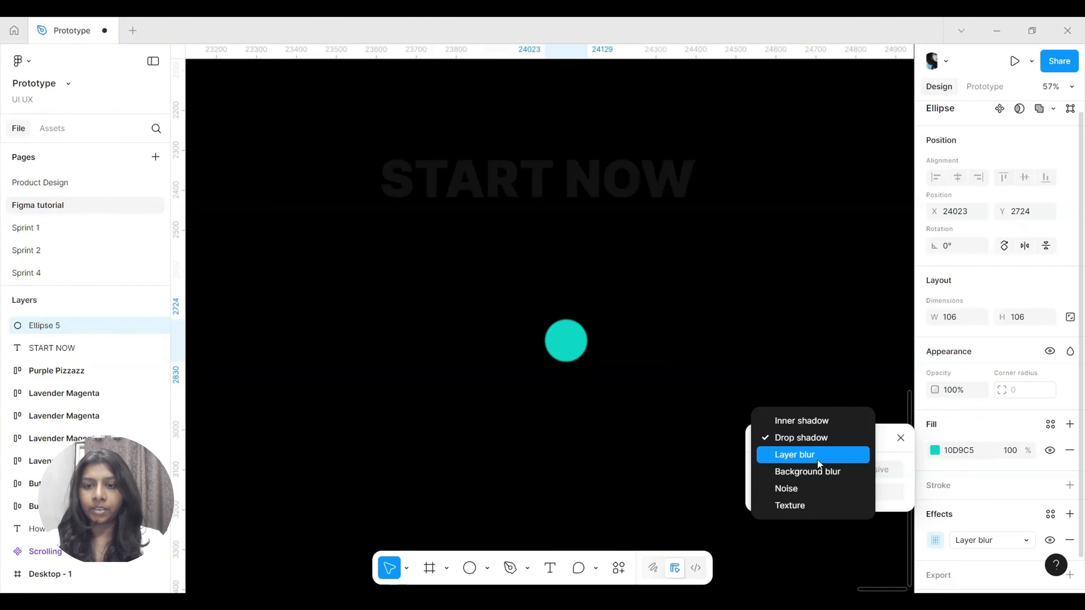
click(817, 457)
drag(817, 492, 6, 496)
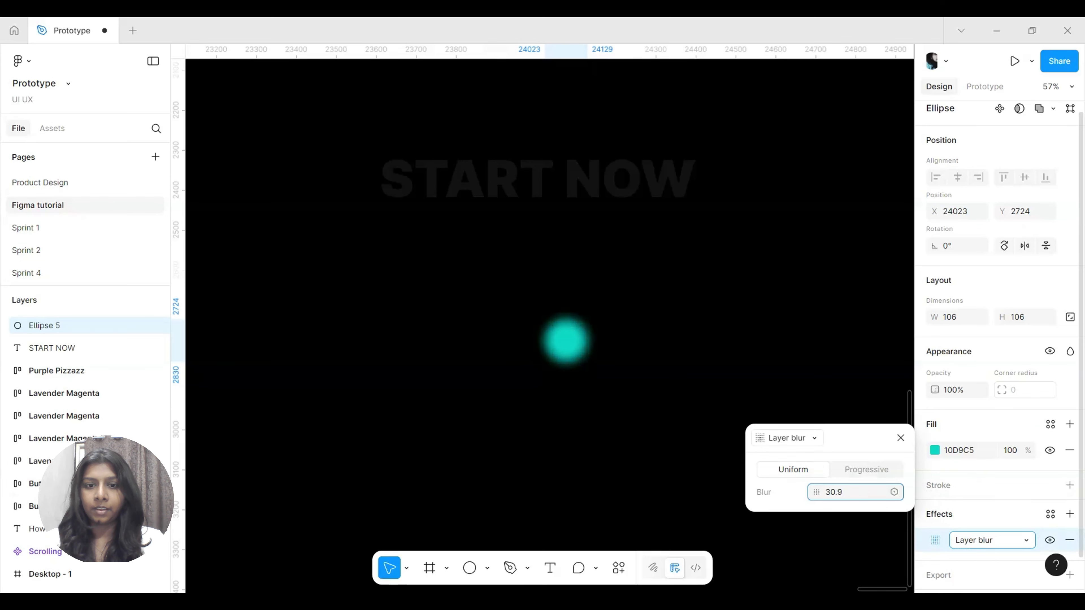
drag(107, 501, 415, 497)
drag(529, 491, 726, 488)
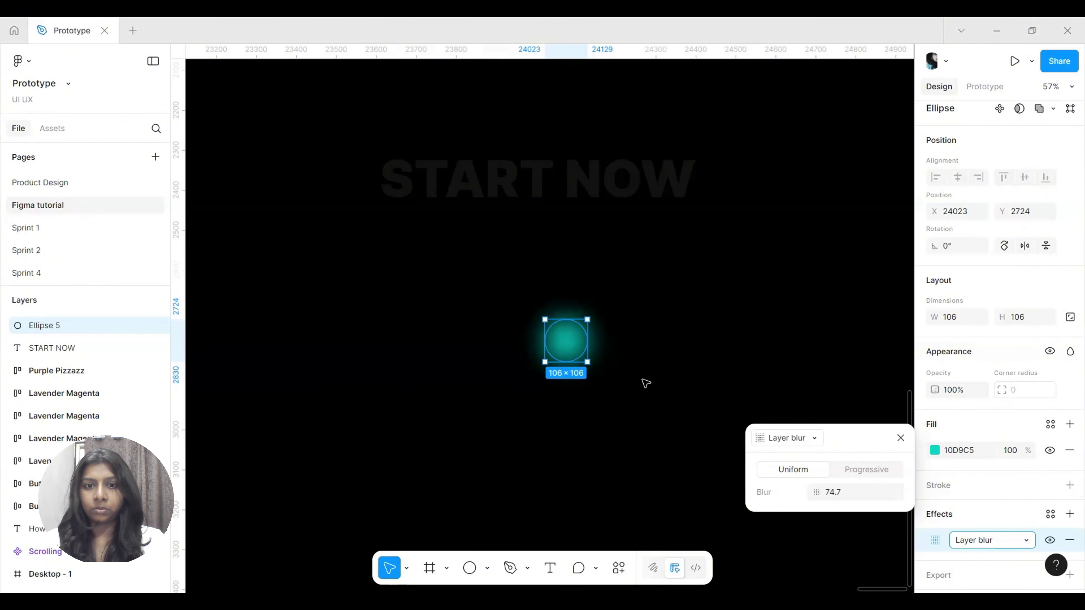
click(636, 358)
Step: Reposition the blurred circle lower on the canvas and place a duplicate beside it at the same height
click(580, 351)
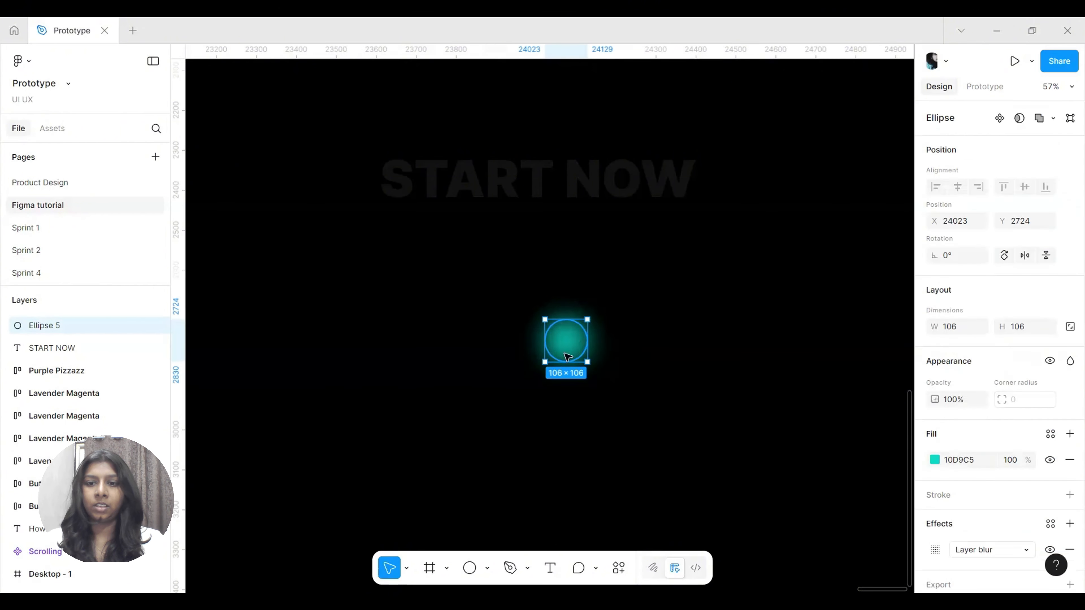
drag(568, 357, 634, 376)
key(ctrl+d)
Step: Set the original blurred circle's opacity to 0%, leaving its duplicate alone
click(564, 391)
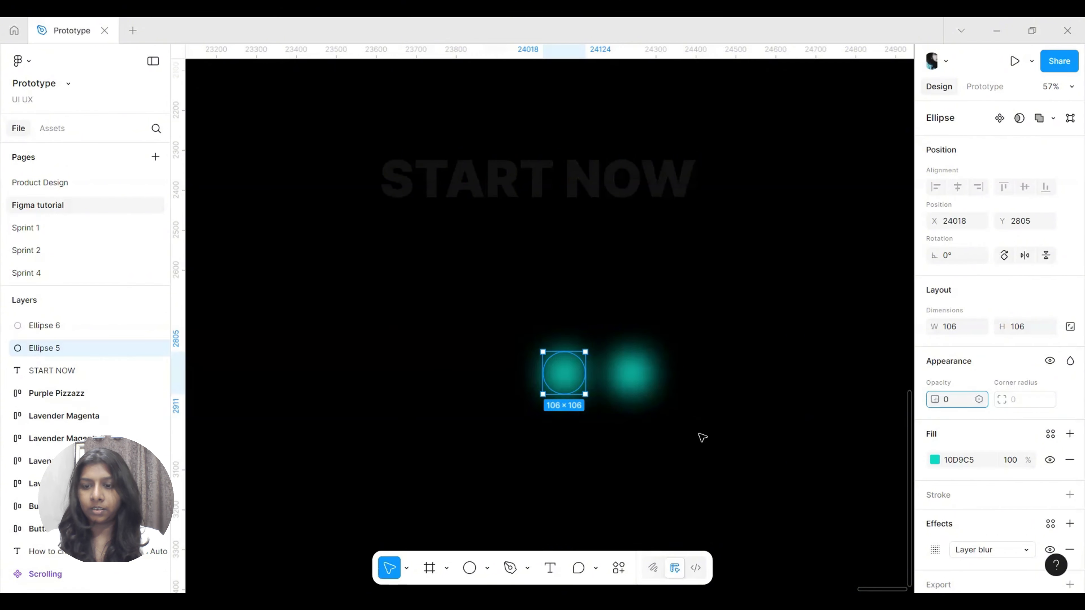
click(632, 466)
click(555, 370)
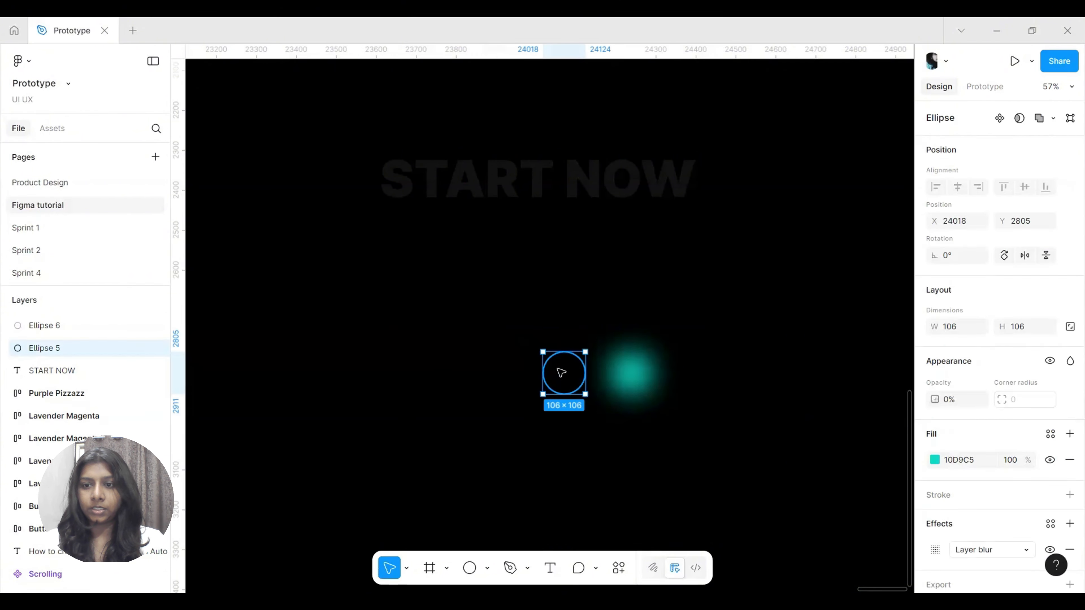
click(528, 333)
drag(506, 317, 716, 428)
click(991, 90)
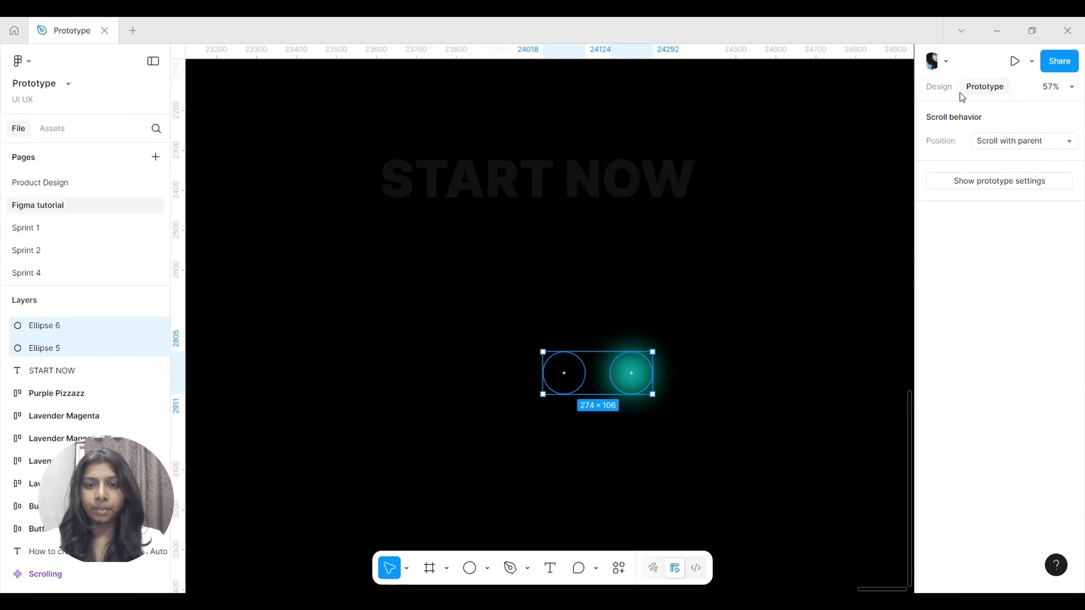
click(955, 90)
click(1054, 119)
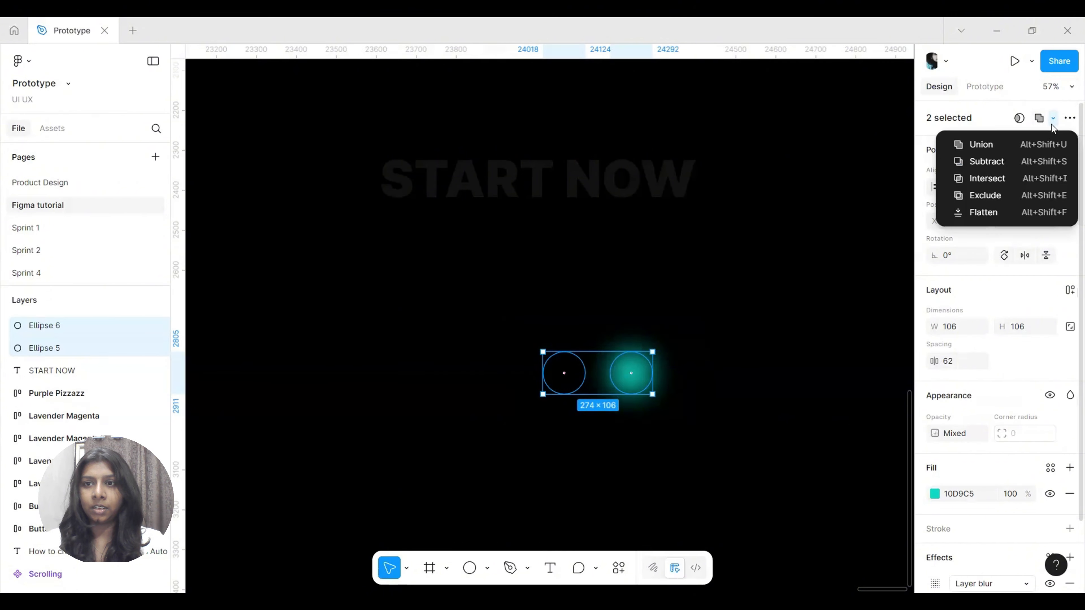
click(746, 311)
Step: Wrap the transparent circle and the glowing circle each in its own frame with Frame selection
click(568, 364)
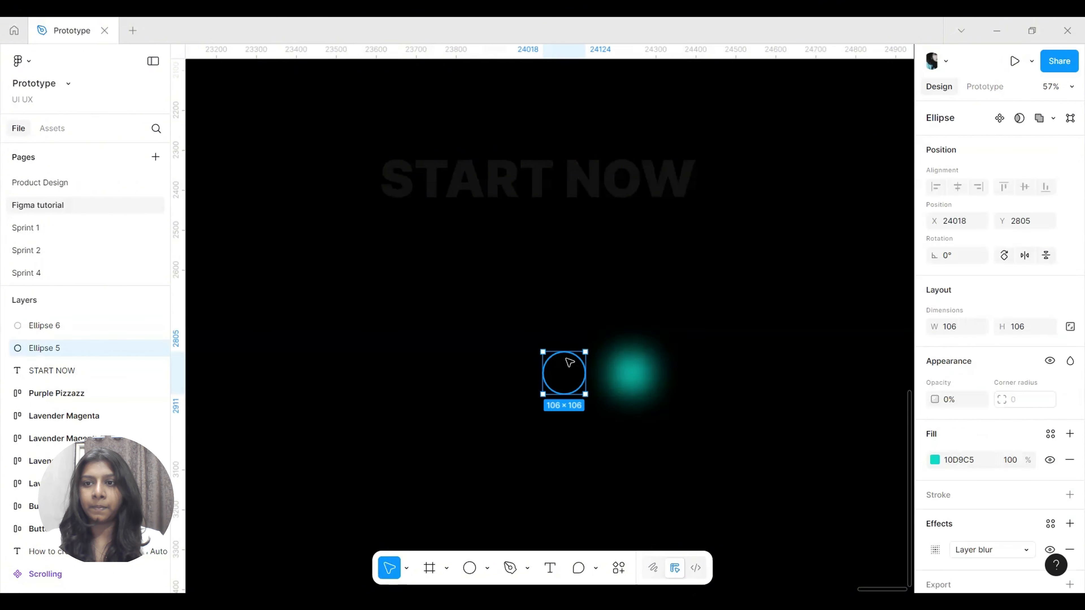
right_click(551, 378)
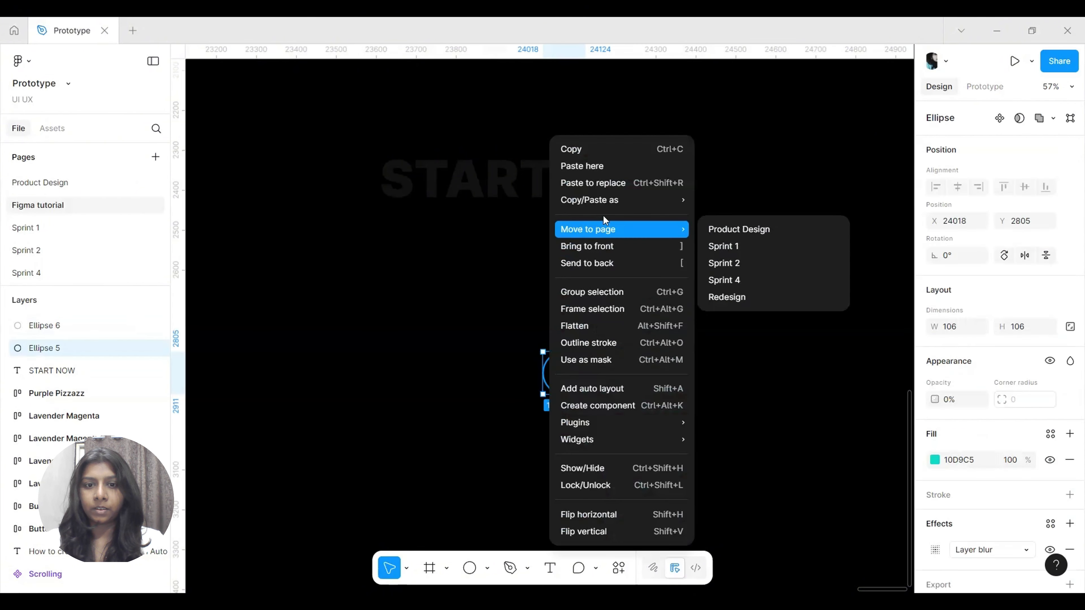
click(610, 314)
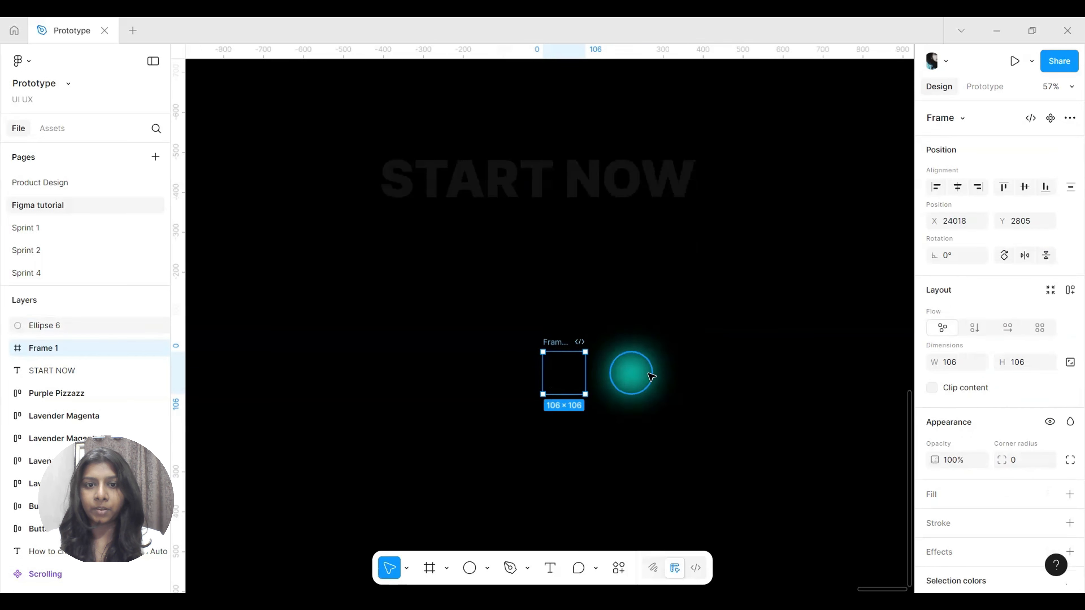
click(633, 371)
right_click(636, 370)
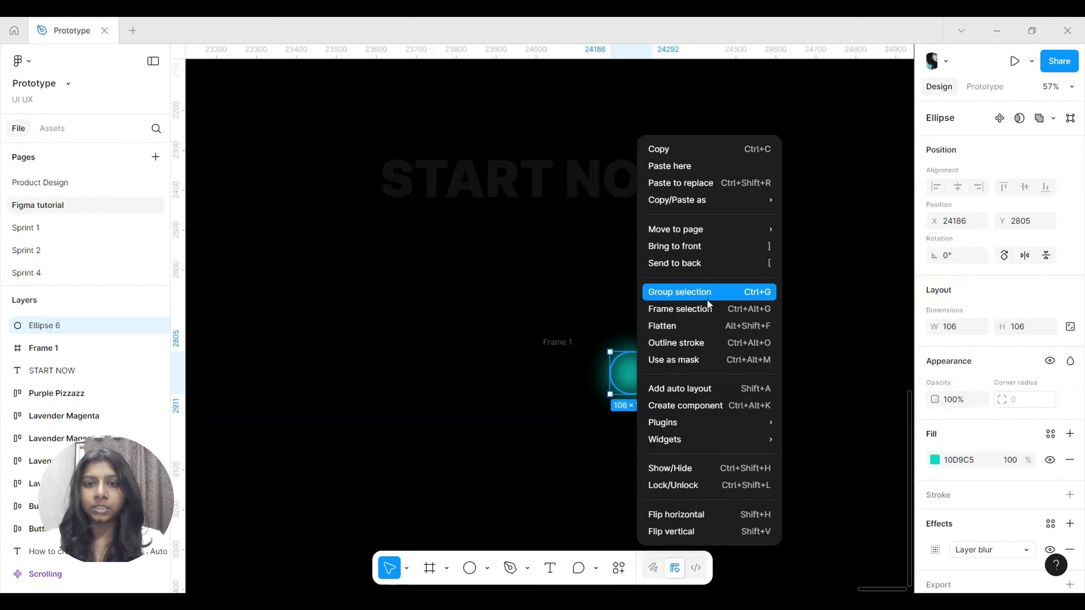
click(706, 310)
Step: Combine the two circle frames into one component set
click(581, 397)
click(570, 376)
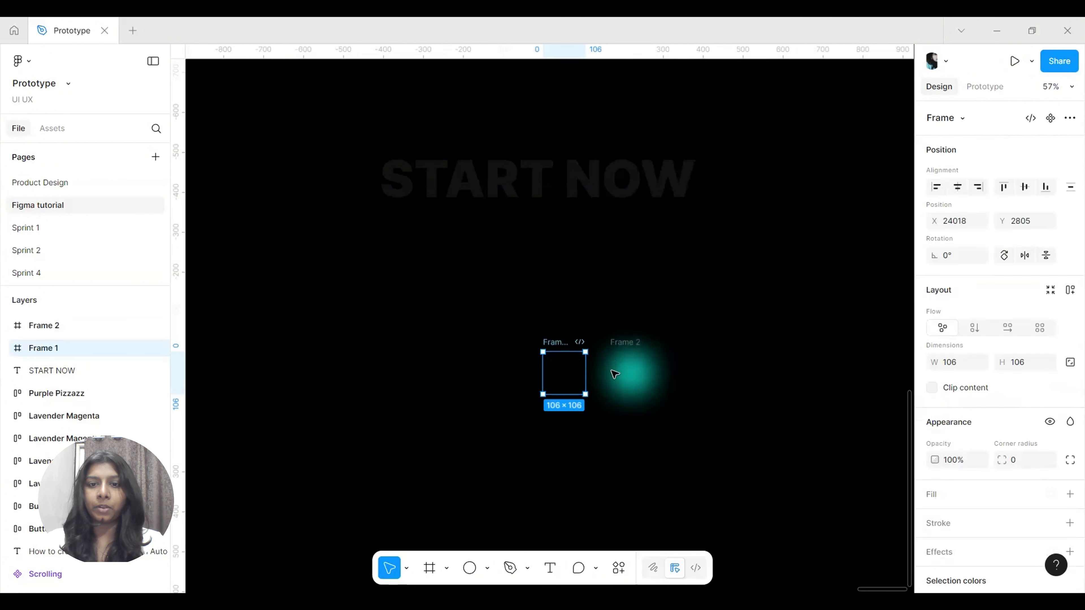
click(615, 371)
click(558, 352)
drag(495, 323, 724, 438)
click(1033, 120)
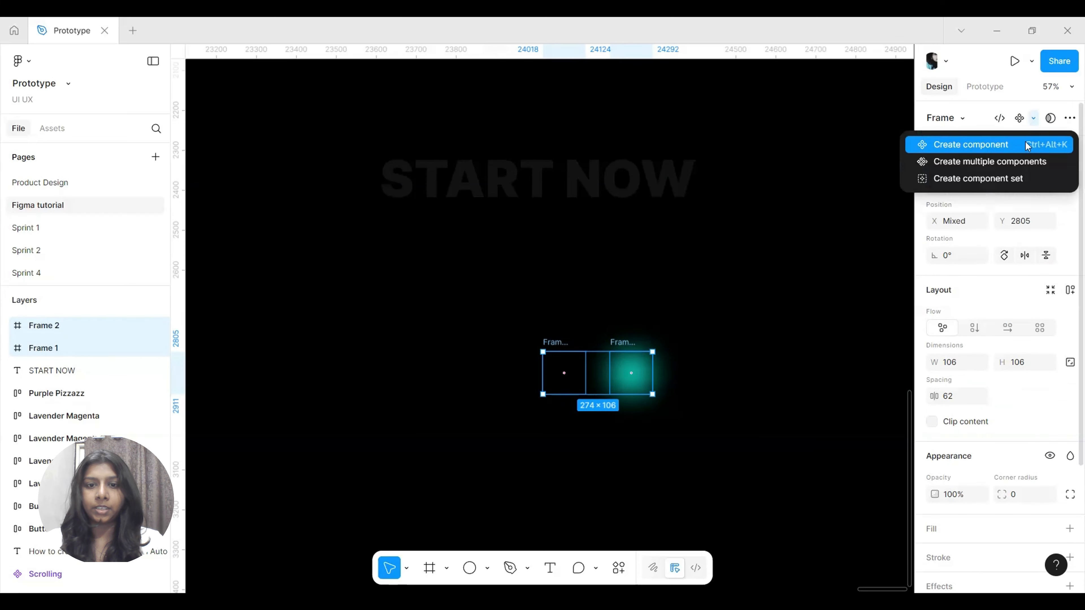
click(1018, 178)
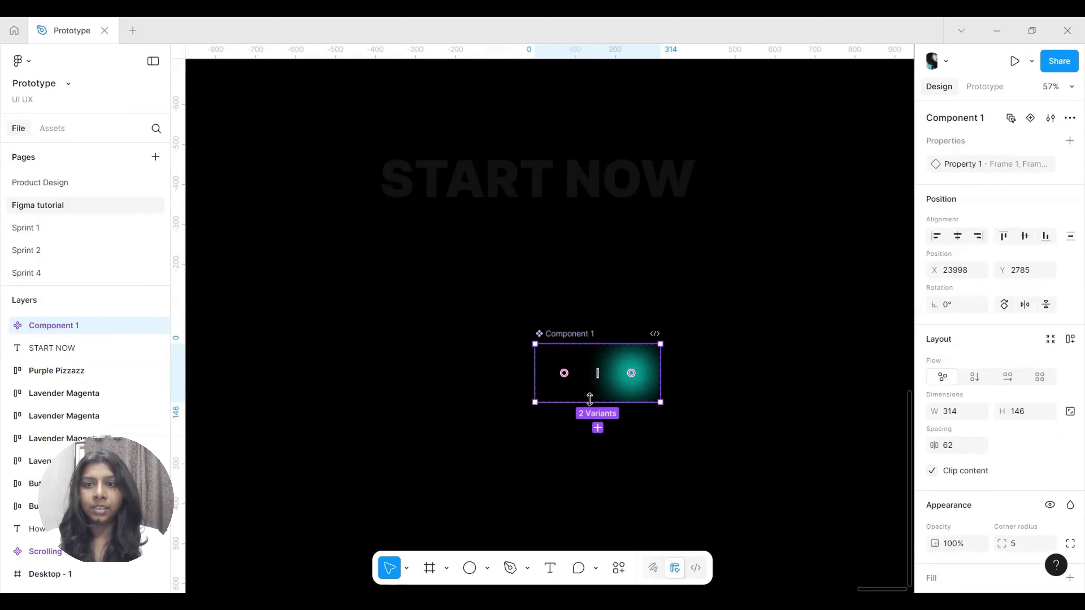
Step: Link the transparent Frame 1 variant to Frame 2 with a Change to interaction triggered While hovering
scroll(592, 392, up, 5)
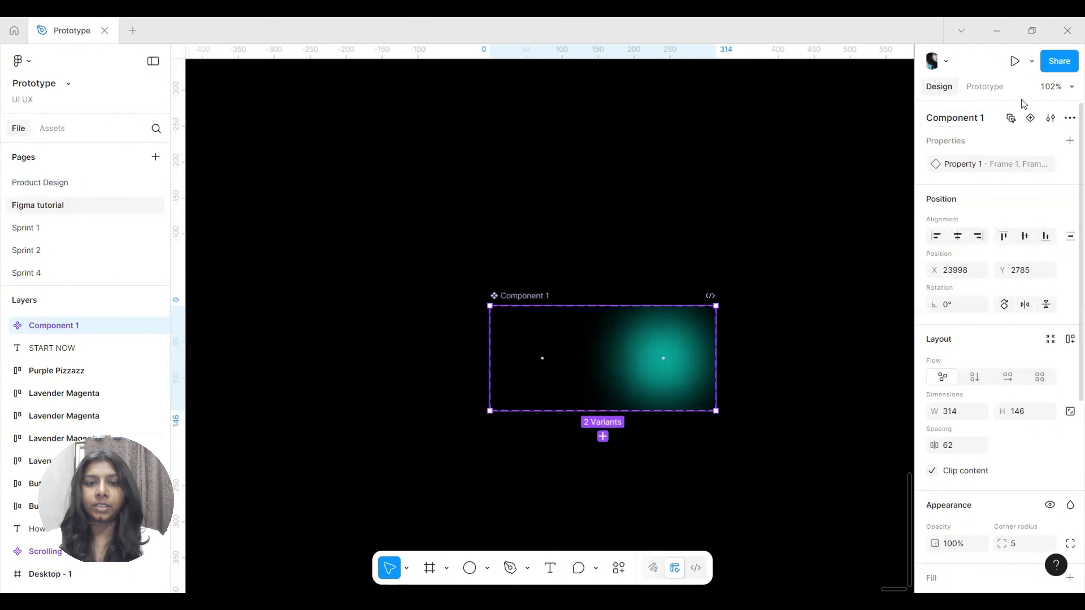
click(991, 90)
click(1015, 139)
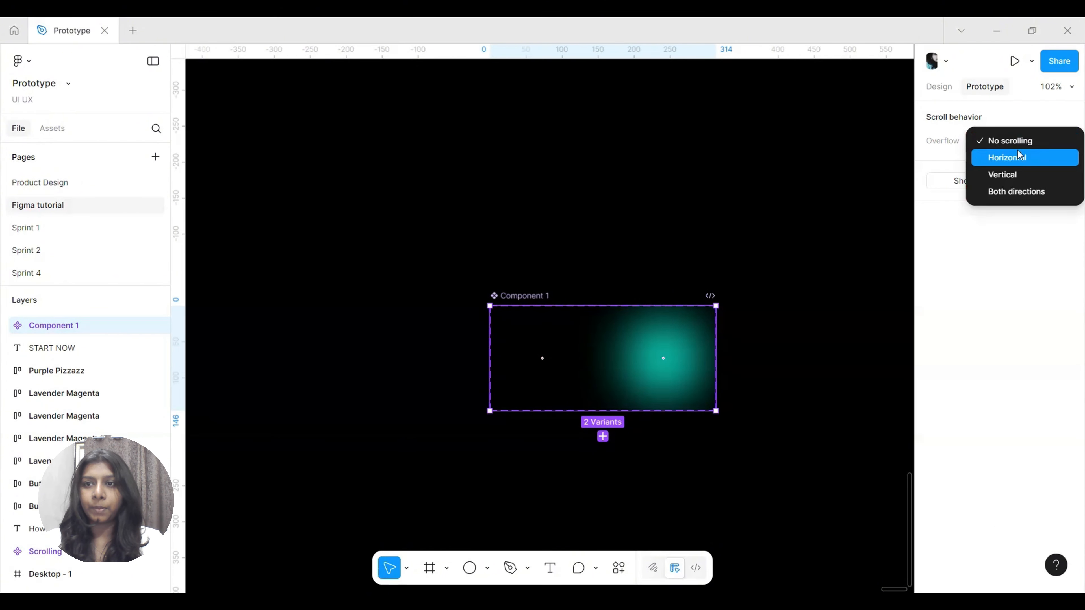
click(935, 151)
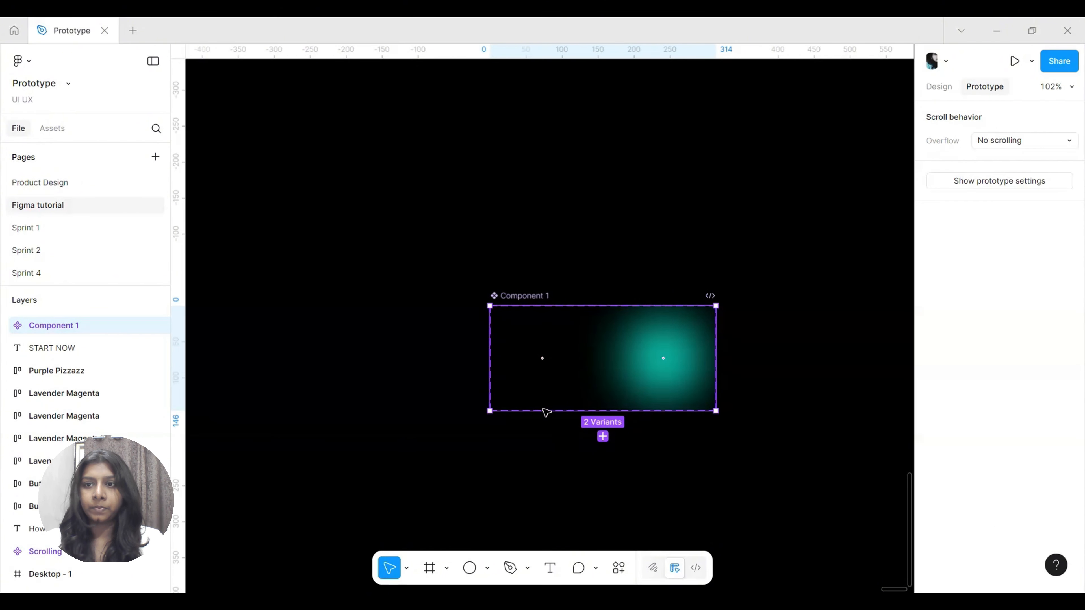
click(567, 365)
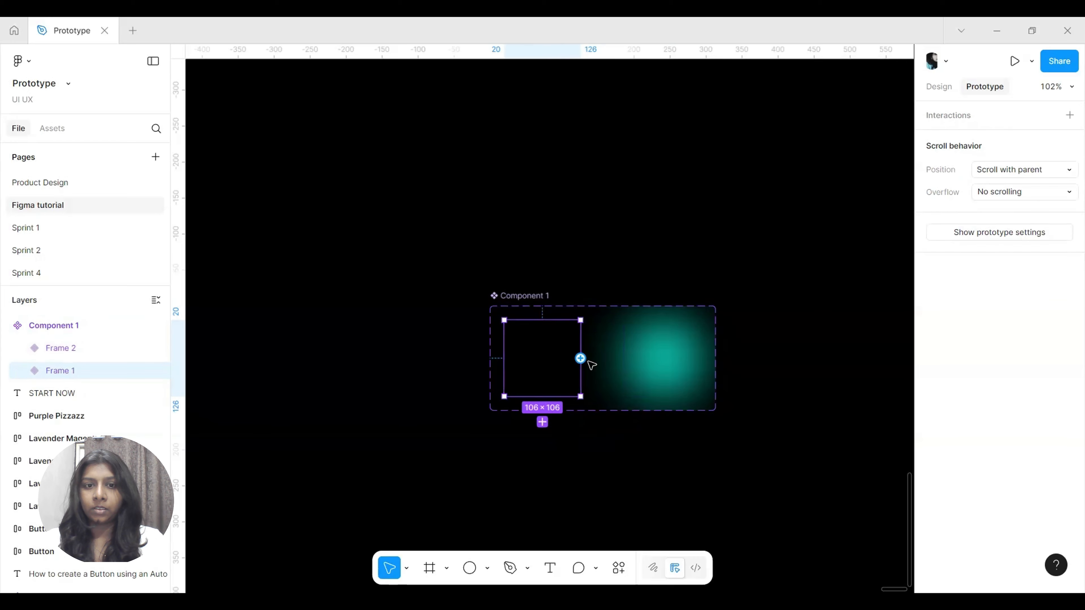
drag(580, 358, 636, 358)
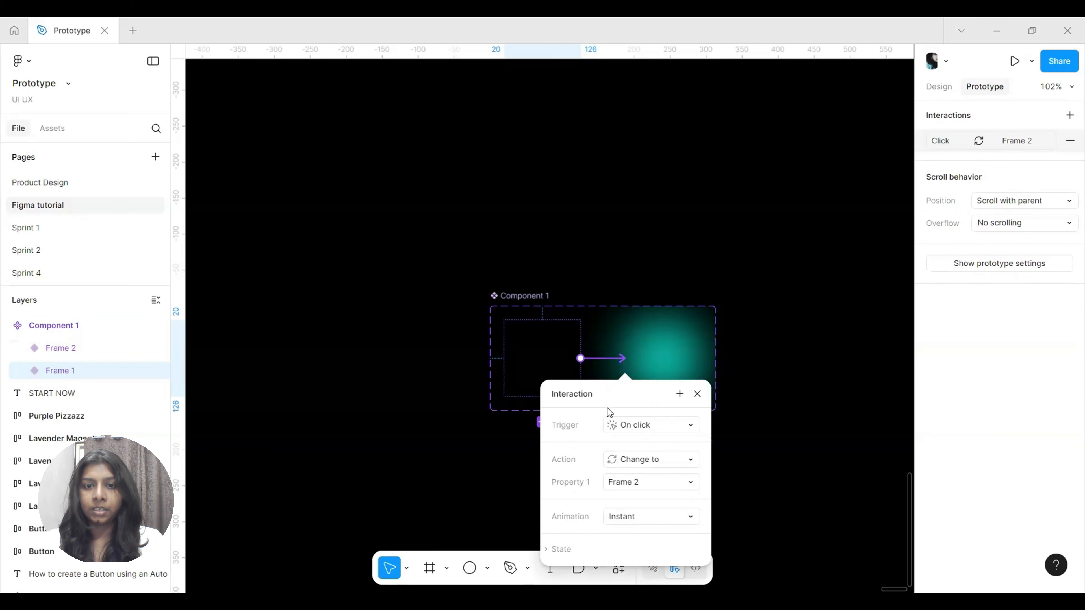
click(665, 428)
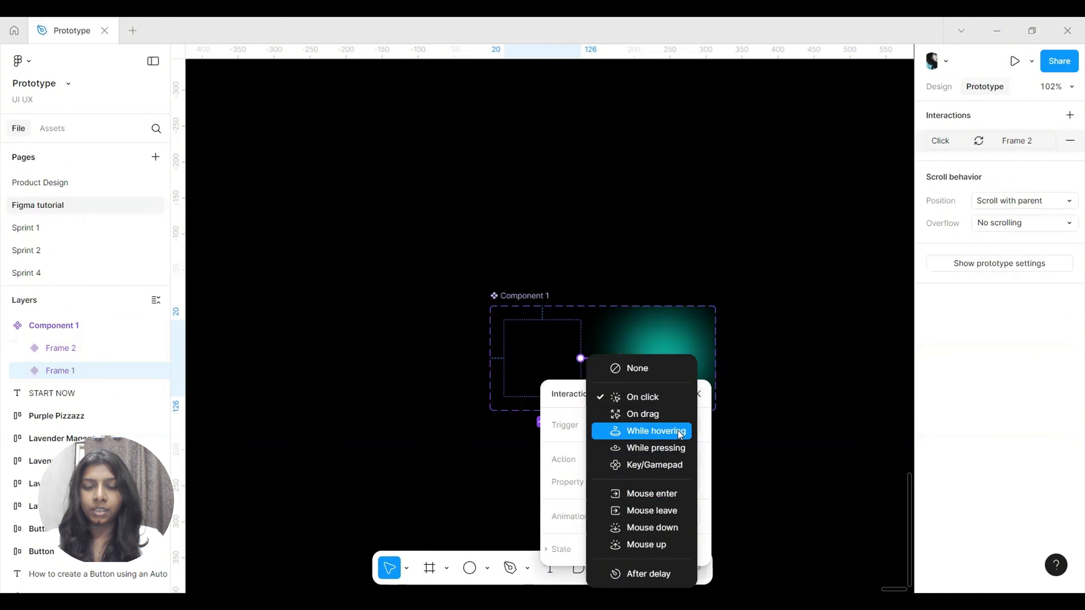
click(679, 431)
Step: Set the hover interaction's animation between Frame 1 and Frame 2 to Smart animate
scroll(540, 373, down, 2)
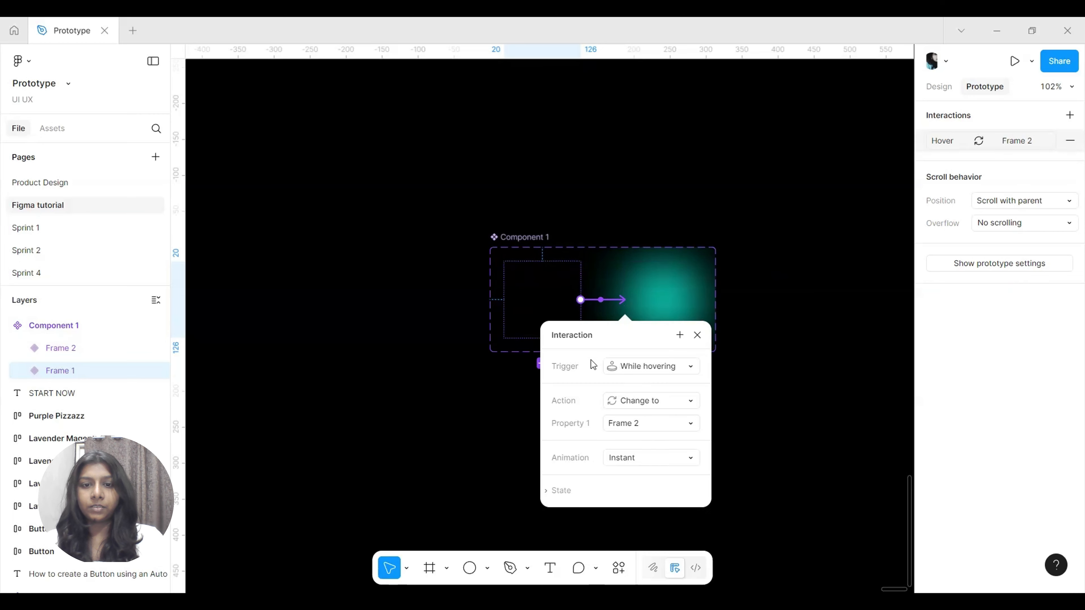
click(682, 456)
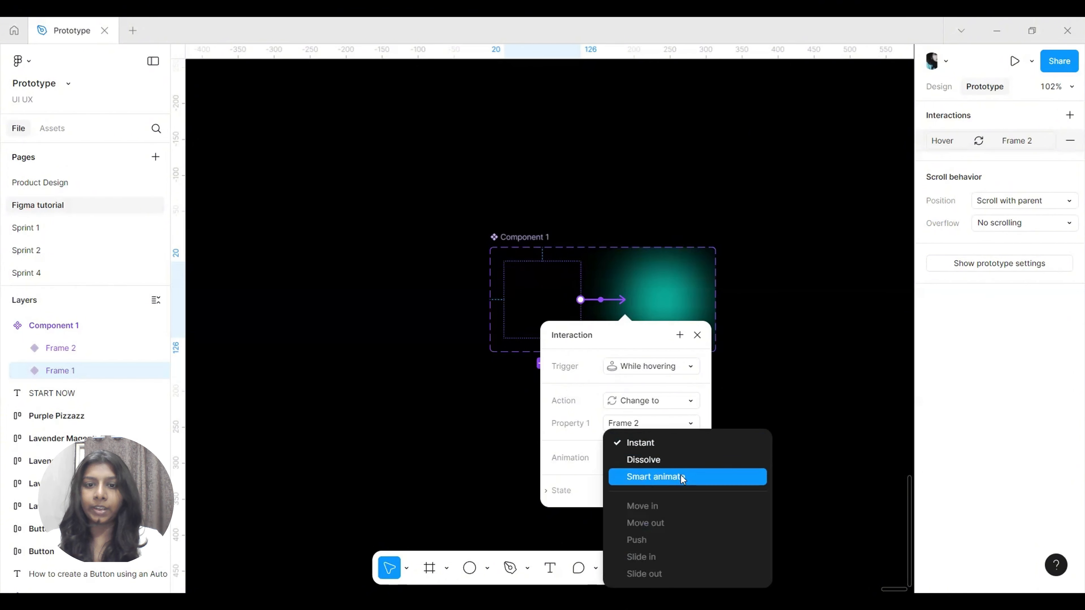
click(680, 476)
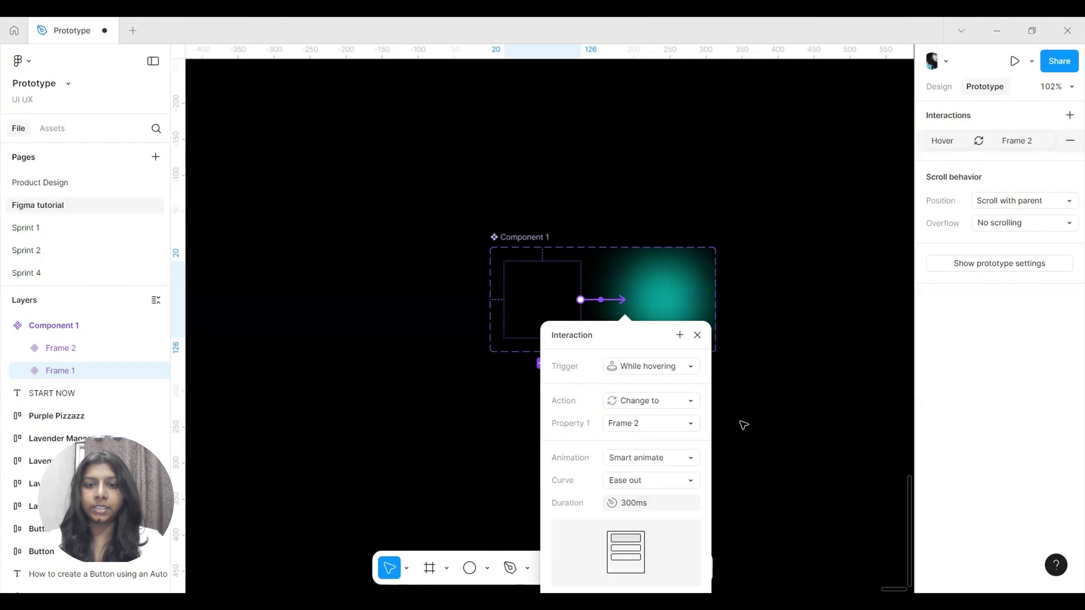
click(772, 421)
Step: Find the new transparent Component 1 by searching the assets for 1, and insert an instance of it
ctrl+scroll(734, 354, down, 3)
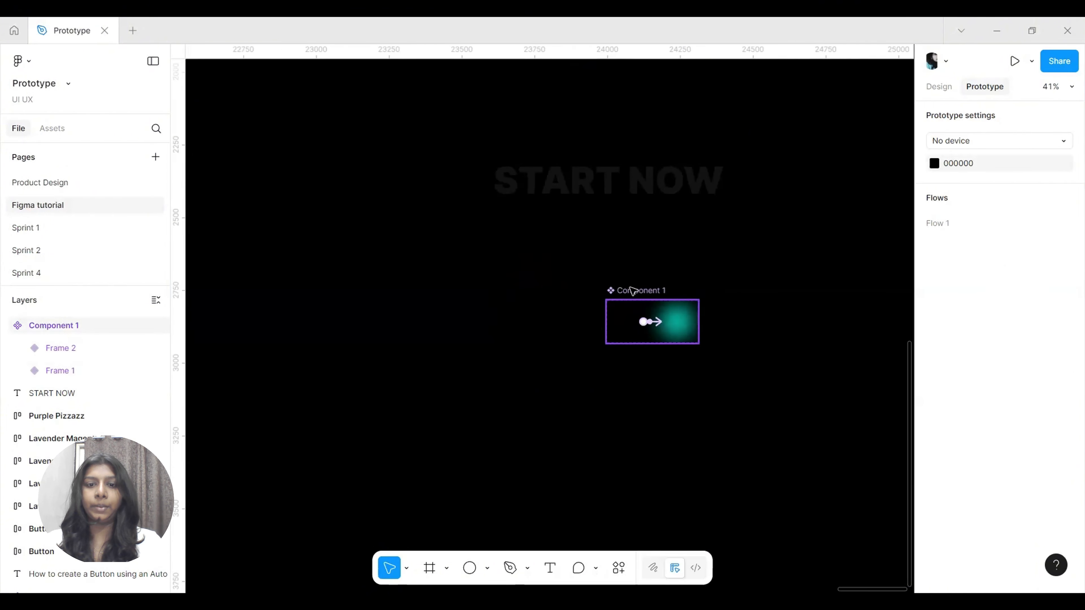
scroll(646, 301, up, 2)
ctrl+scroll(637, 376, up, 2)
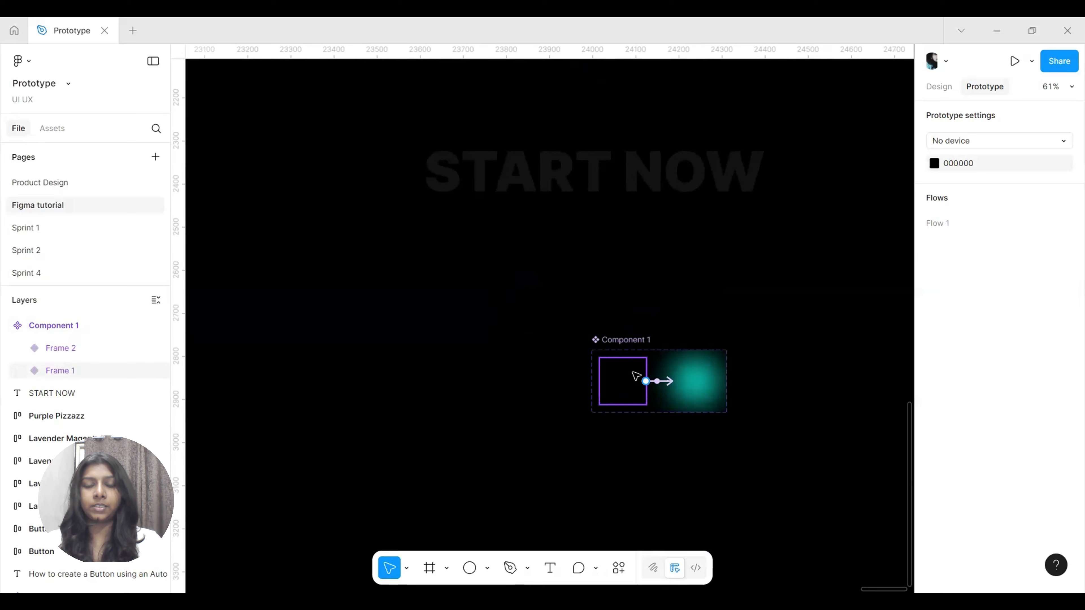
click(635, 341)
click(436, 328)
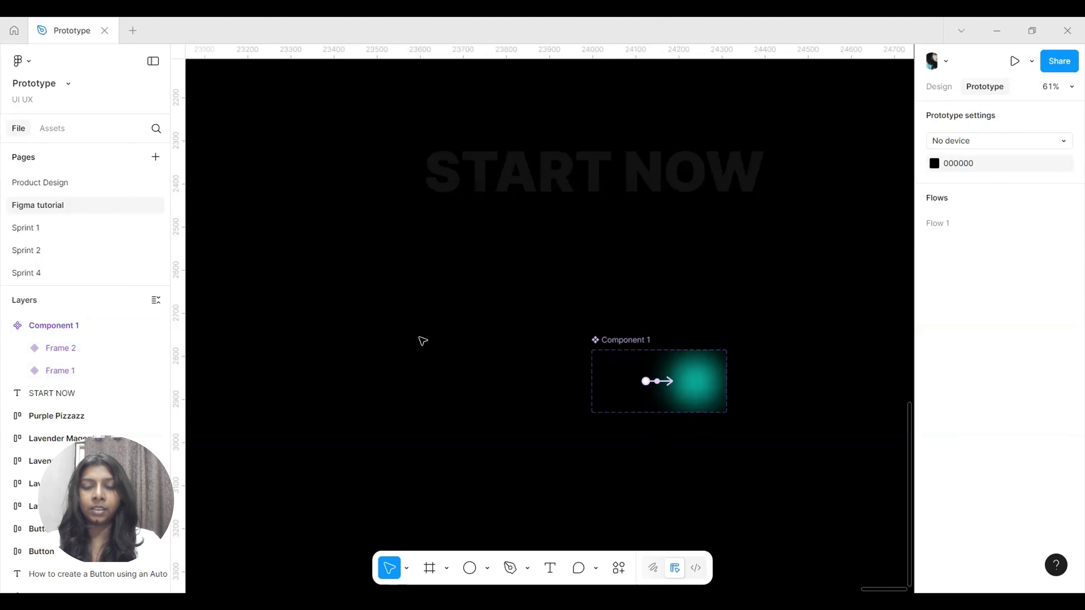
key(shift+i)
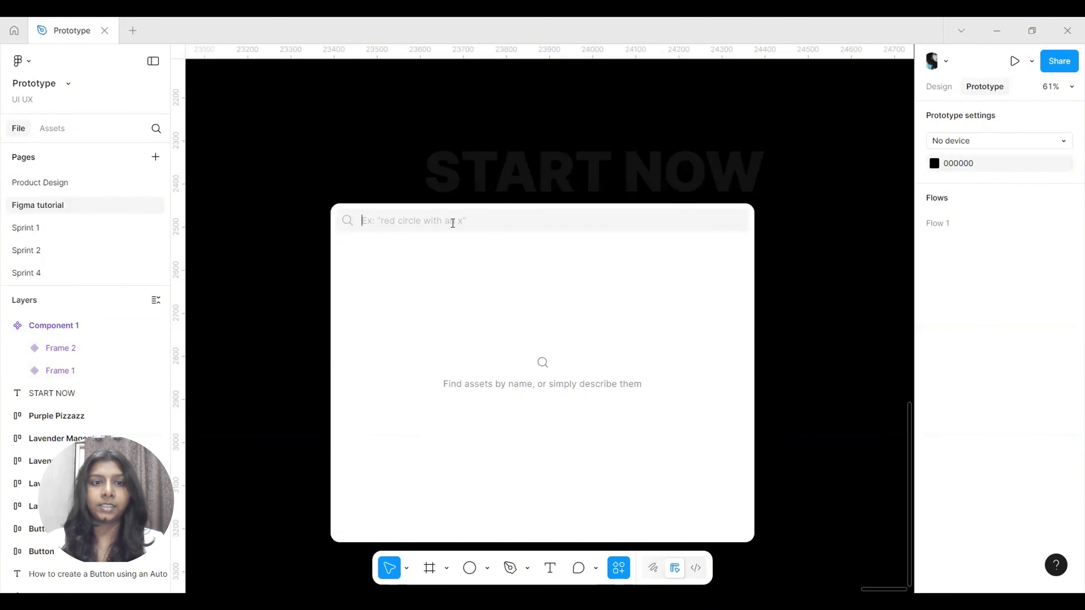
text(1)
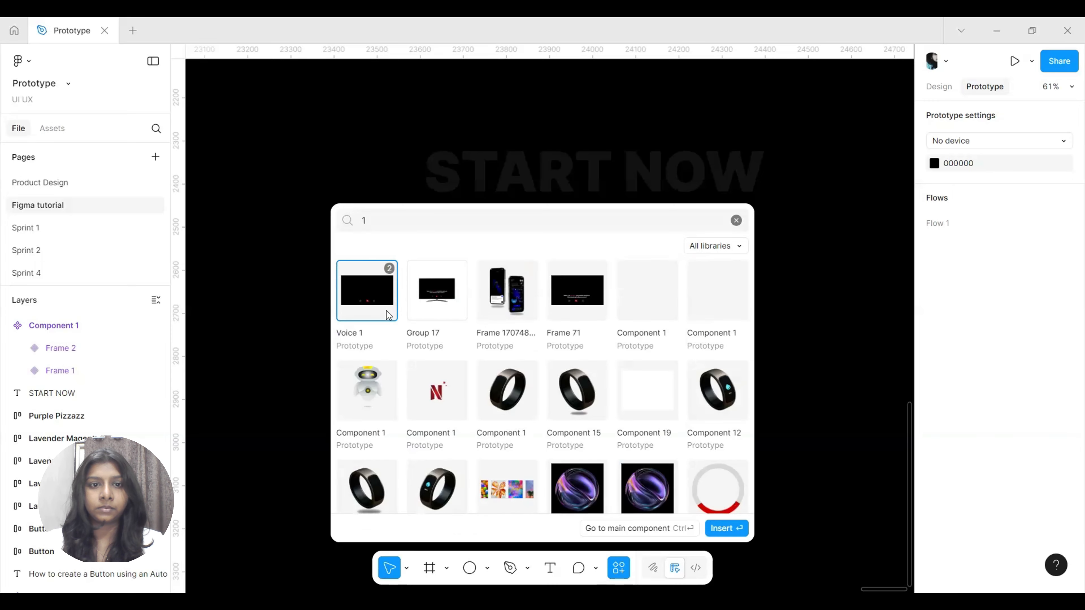
click(650, 312)
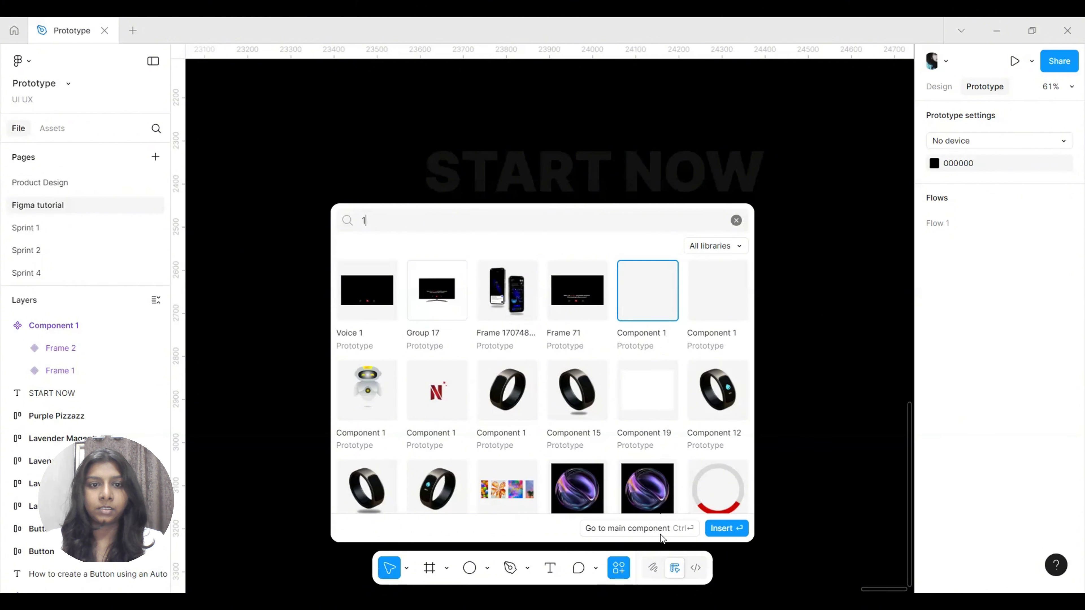
click(723, 529)
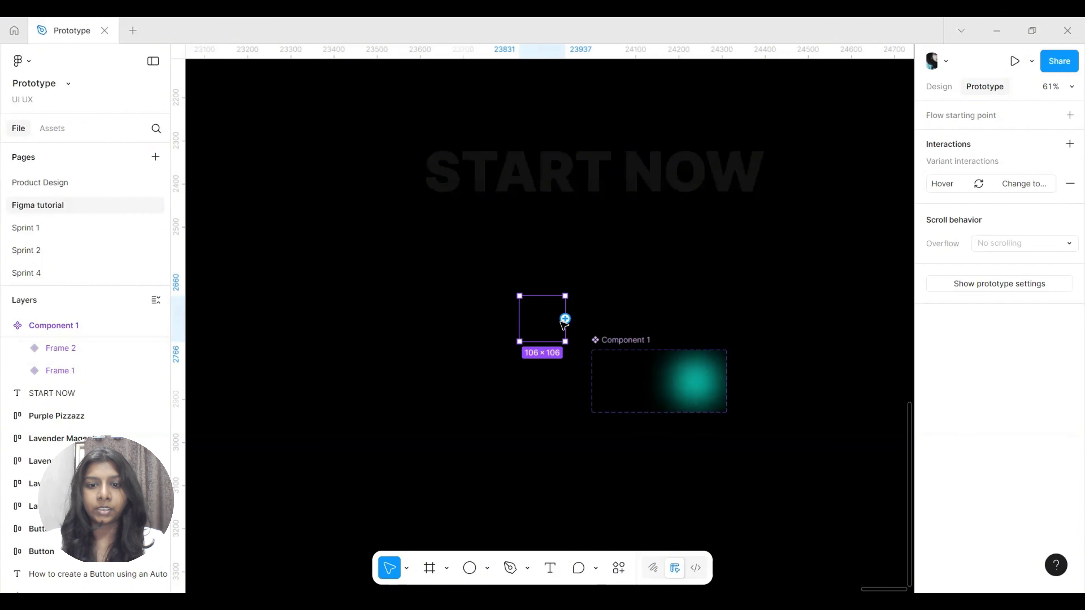
Step: Place the instance over the top of the S in START NOW and add a copy flush against its left side
drag(540, 297, 466, 154)
scroll(453, 158, up, 3)
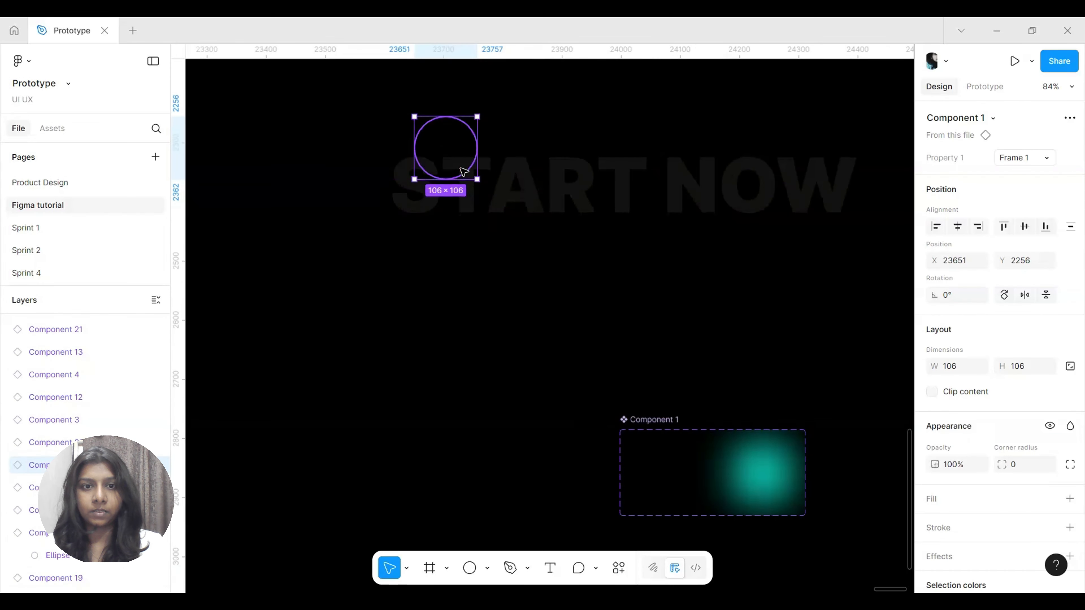
click(371, 162)
click(442, 155)
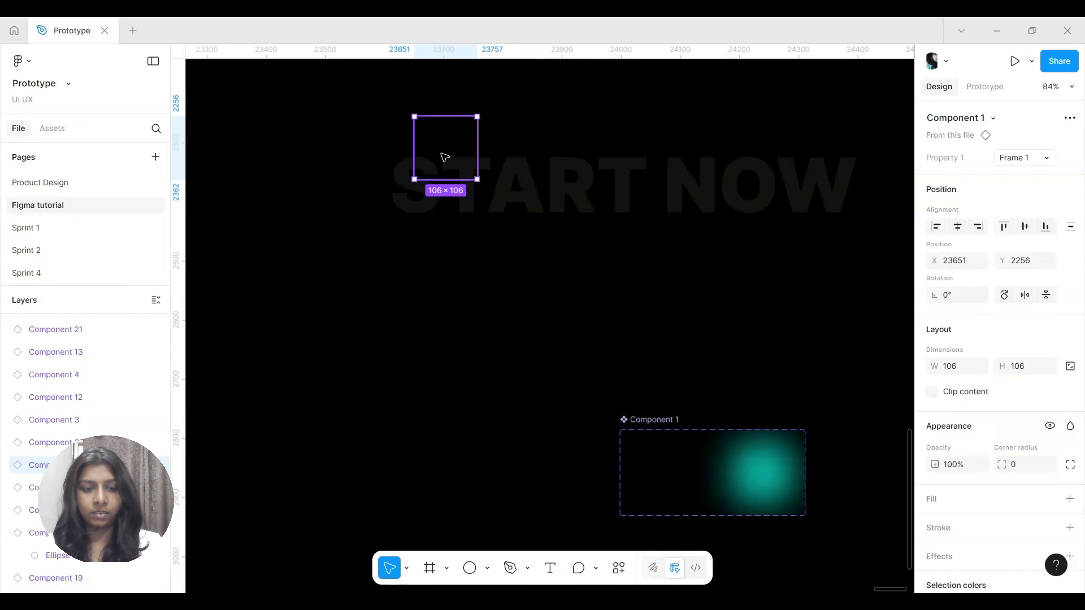
click(374, 163)
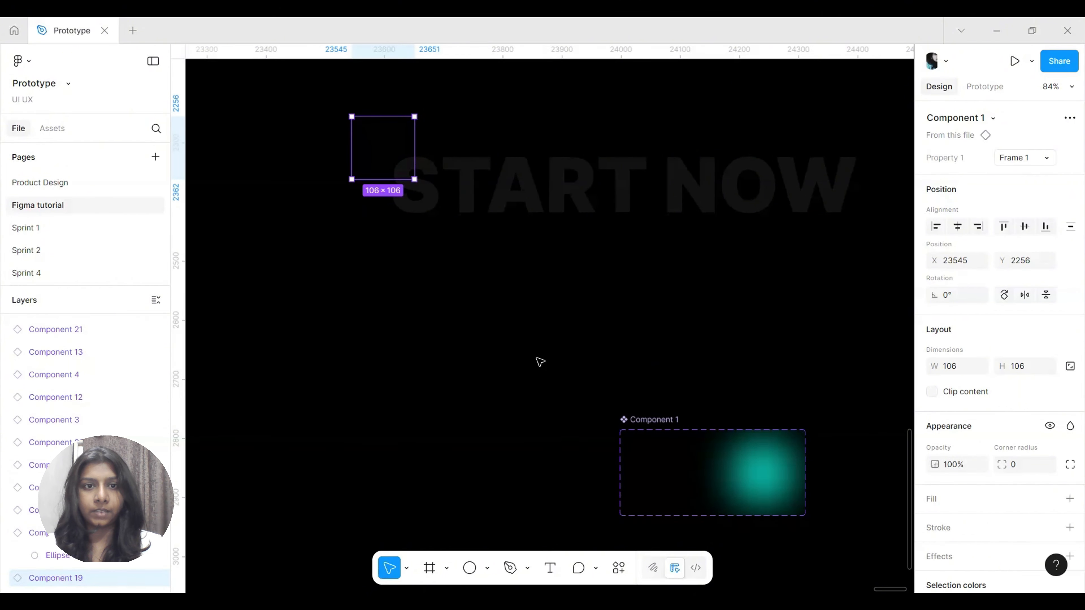
Step: Duplicate the instance repeatedly side by side to the right until the row extends past the end of START NOW
scroll(427, 176, down, 2)
scroll(417, 176, up, 2)
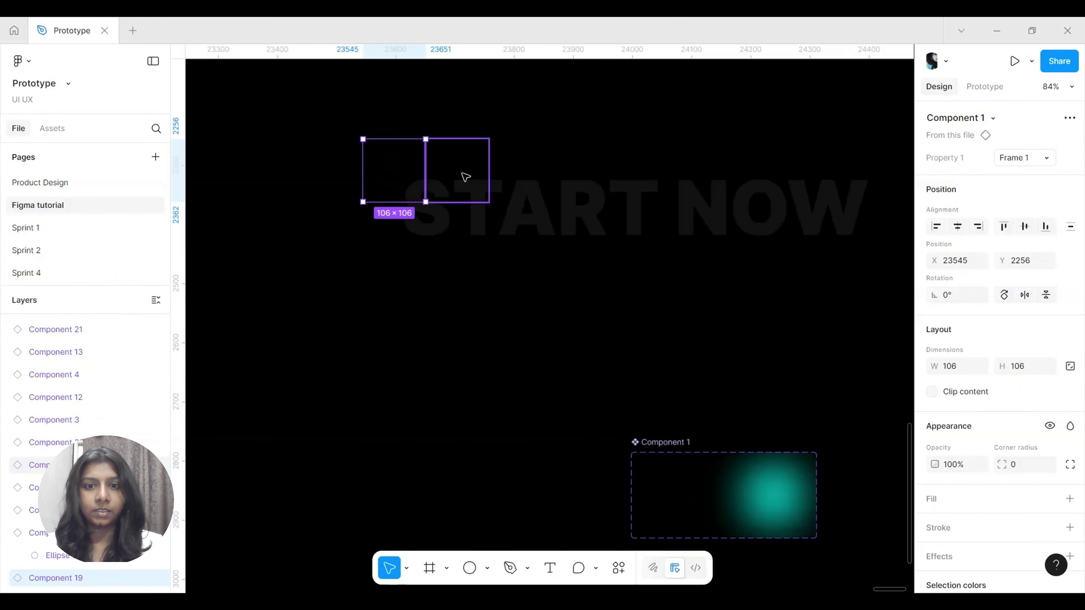
click(465, 178)
click(395, 182)
click(460, 179)
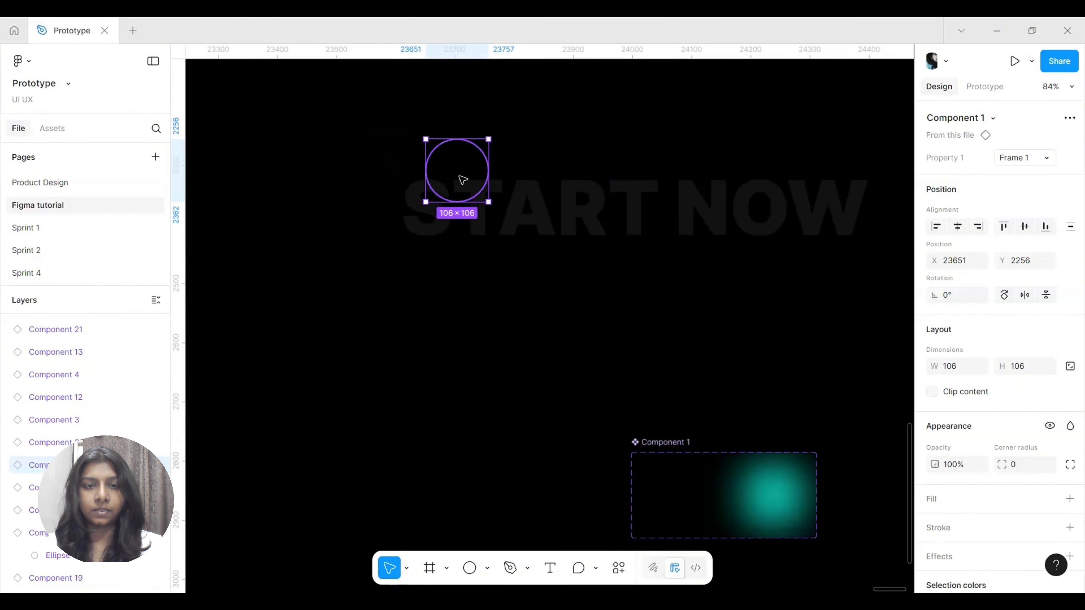
drag(463, 179, 524, 181)
key(shift+Right)
key(shift+Right)
key(shift+Right)
key(shift+Right)
key(shift+Right)
key(shift+Right)
key(shift+Right)
key(shift+Right)
key(shift+Right)
key(shift+Right)
key(shift+Right)
key(shift+Right)
key(shift+Right)
key(shift+Right)
key(shift+Right)
key(shift+Right)
key(shift+Right)
key(shift+Right)
key(shift+Right)
key(shift+Right)
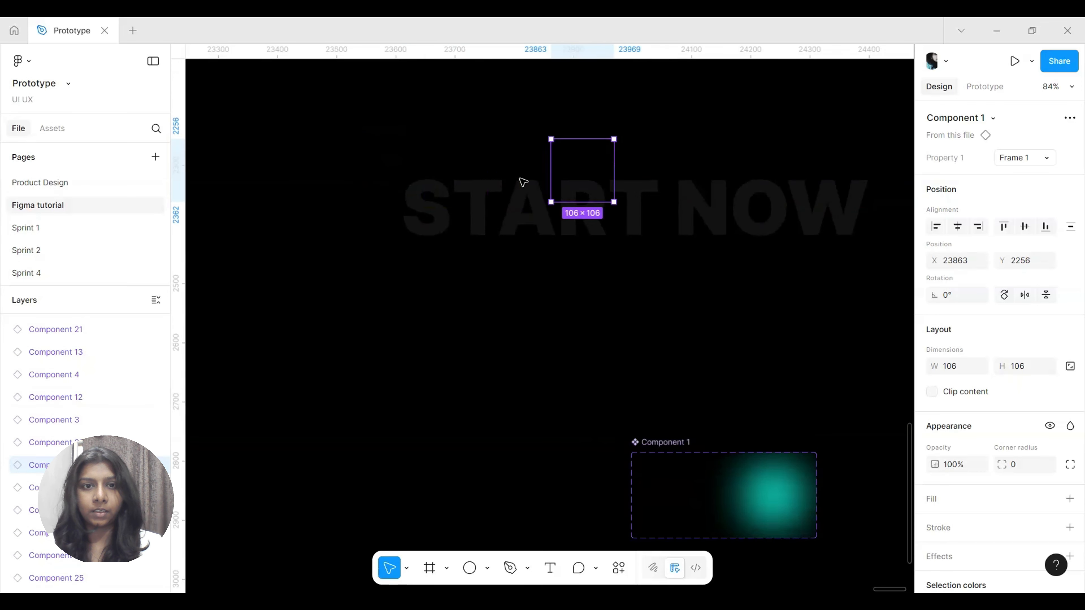
key(shift+Right)
key(shift+Right)
key(shift+Right)
key(shift+Right)
key(shift+Right)
key(shift+Right)
key(shift+Right)
key(shift+Right)
key(shift+Right)
key(shift+Right)
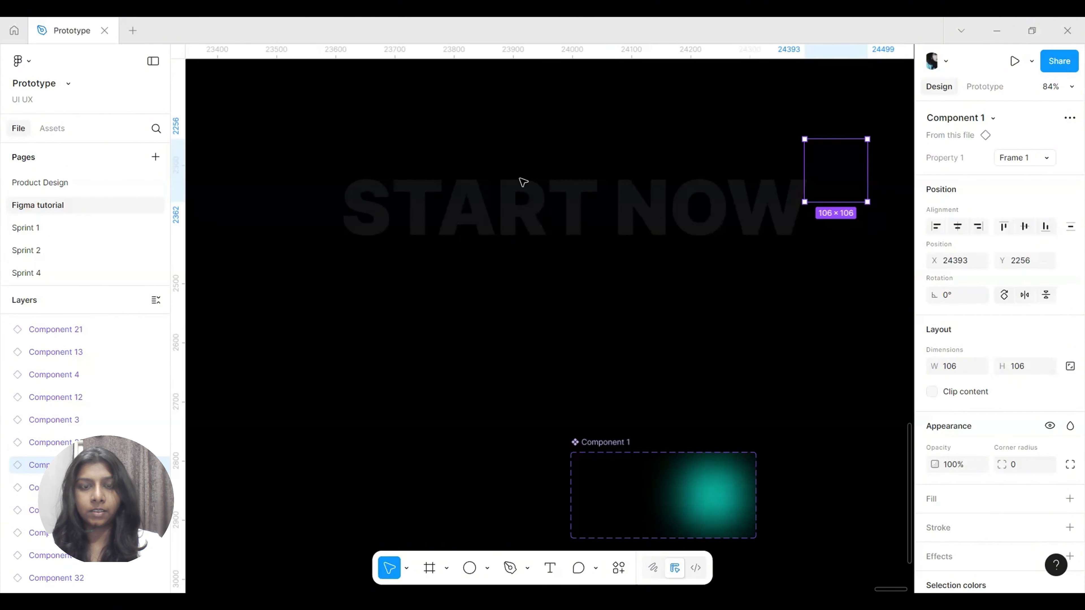
Step: Select all the instances in the row and duplicate them downward so the copies cover the lower part of START NOW
click(309, 173)
shift+click(392, 170)
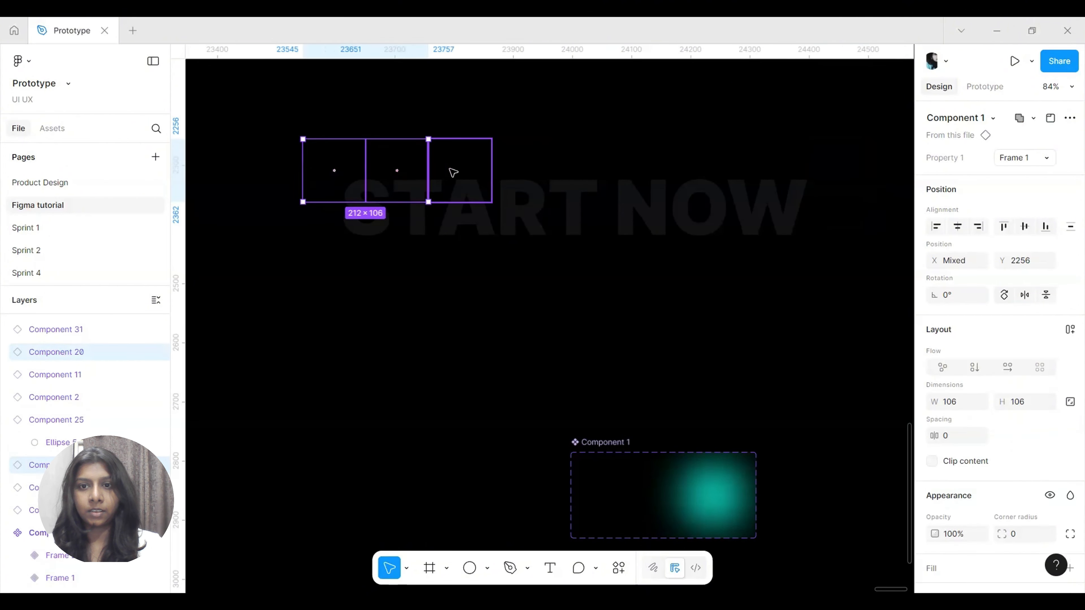
shift+click(452, 170)
shift+click(513, 173)
shift+click(577, 179)
shift+click(654, 179)
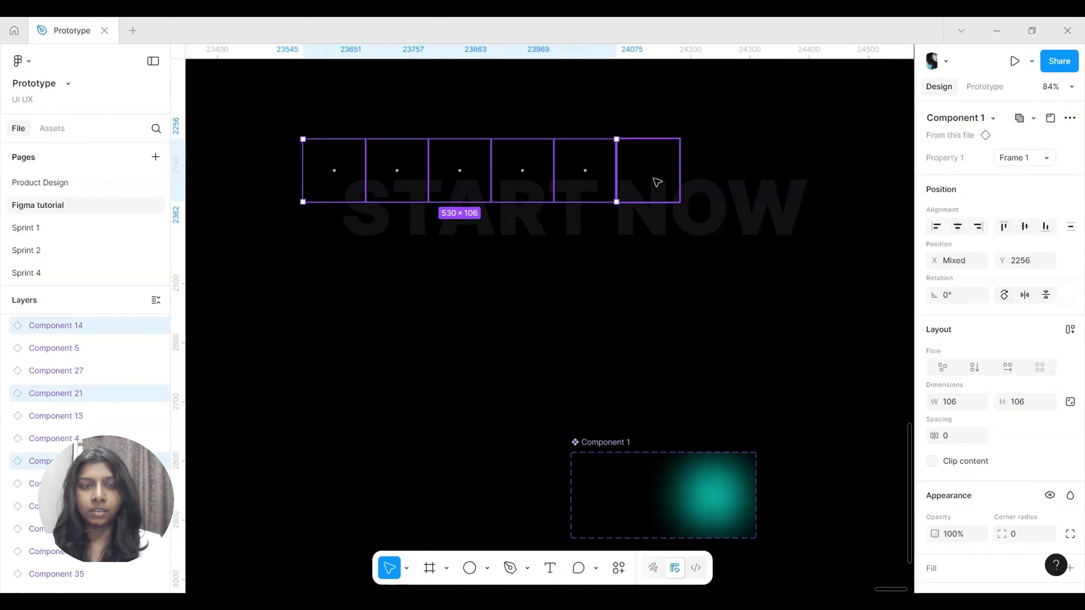
shift+click(717, 177)
shift+click(795, 171)
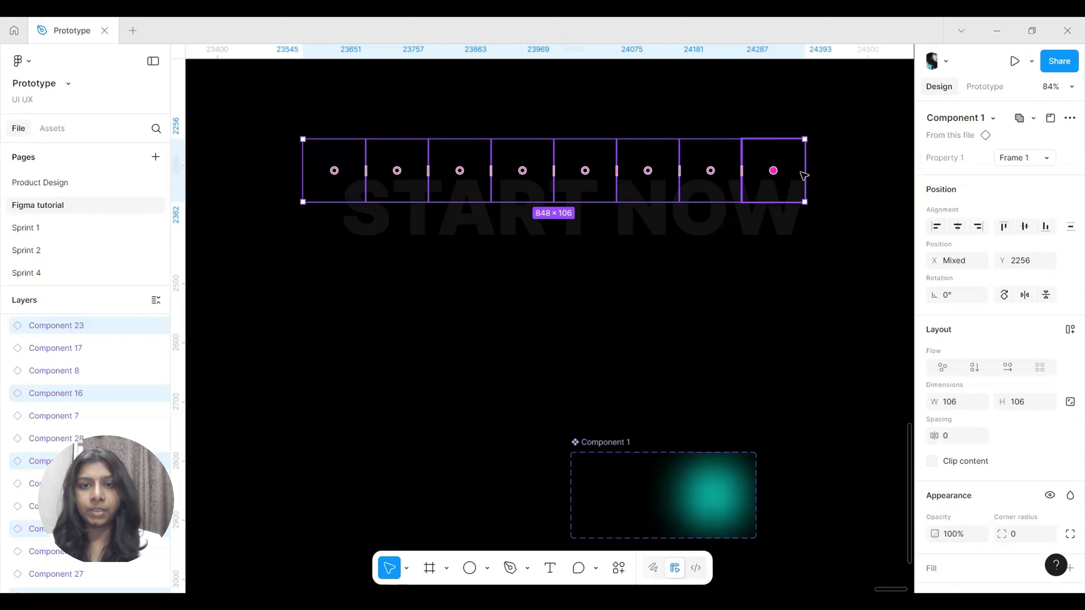
shift+click(836, 171)
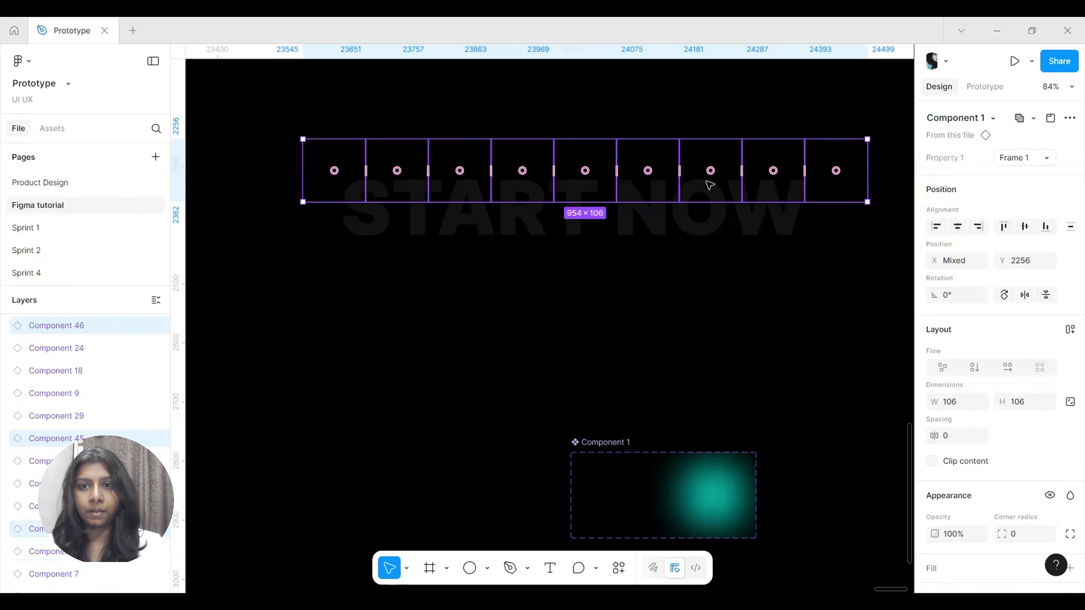
drag(680, 170, 680, 224)
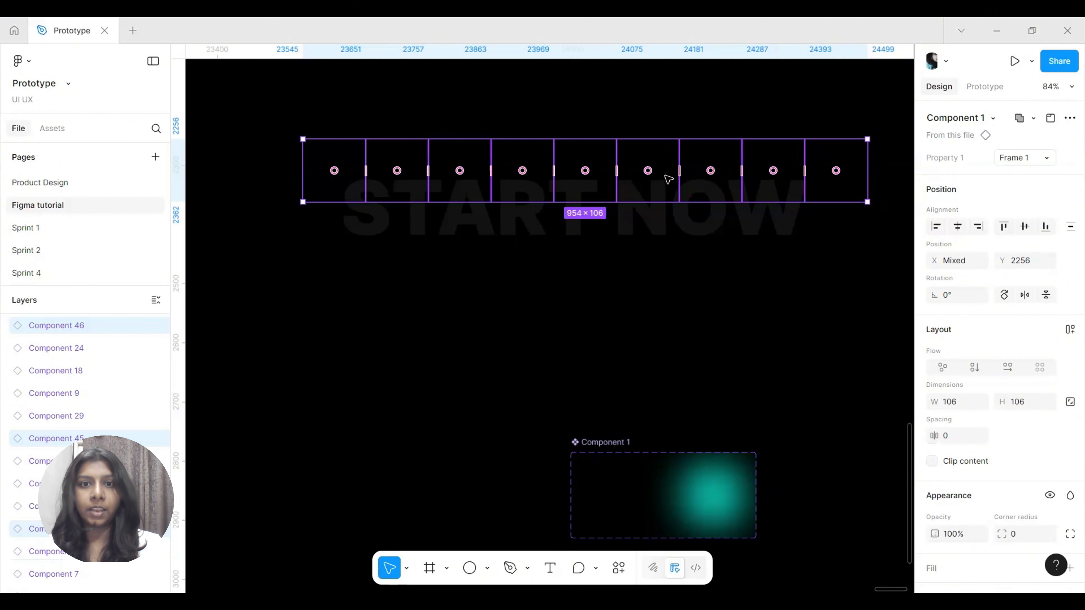
drag(646, 162, 650, 222)
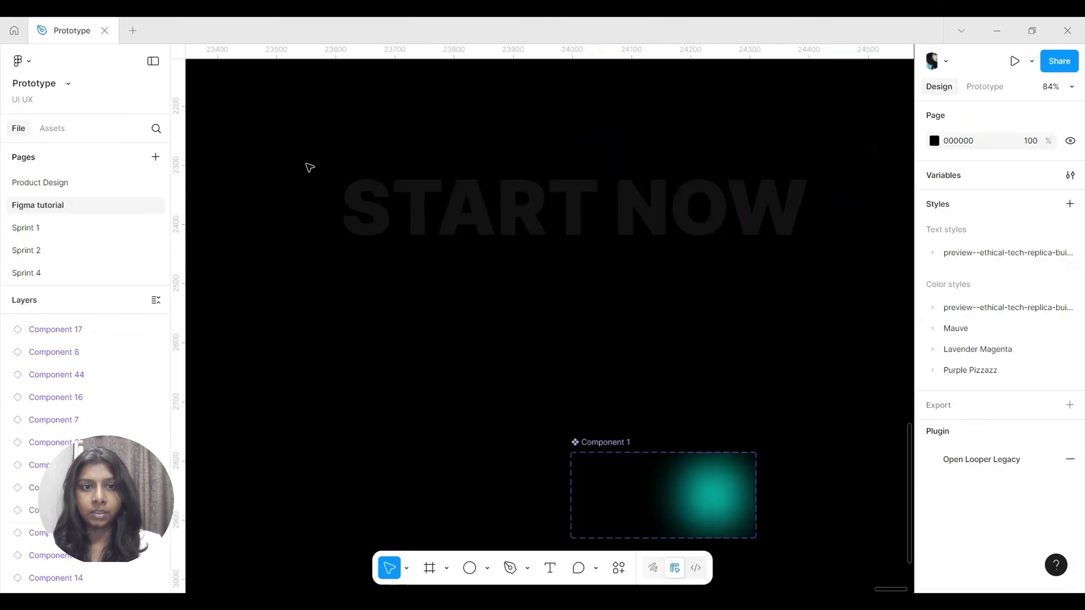
Step: Select all the instances together with the START NOW text and mask them with the text
key(Escape)
scroll(332, 147, down, 3)
drag(282, 119, 713, 267)
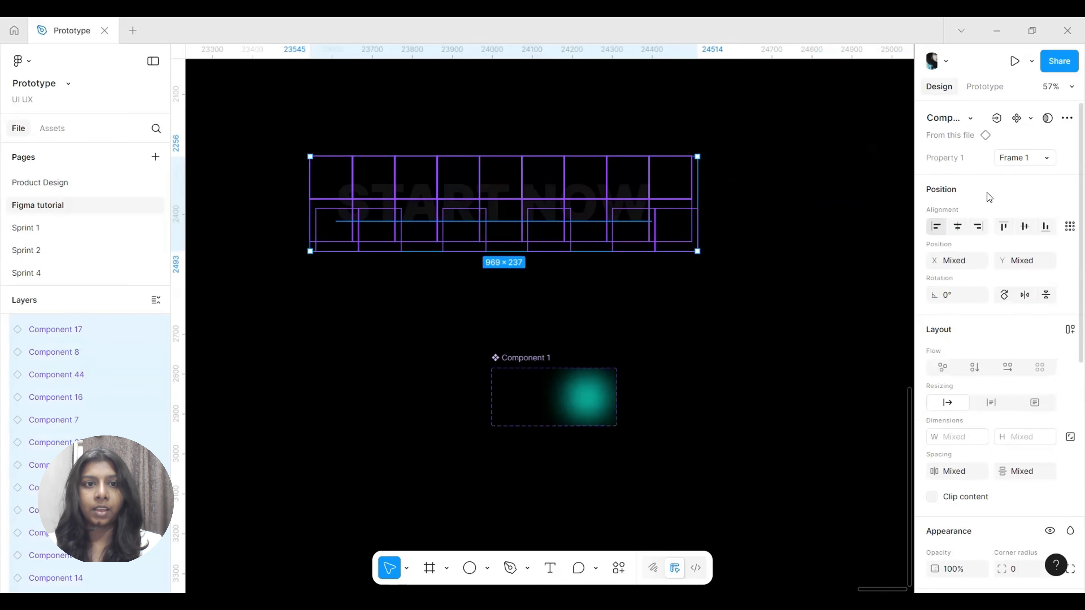
click(1048, 118)
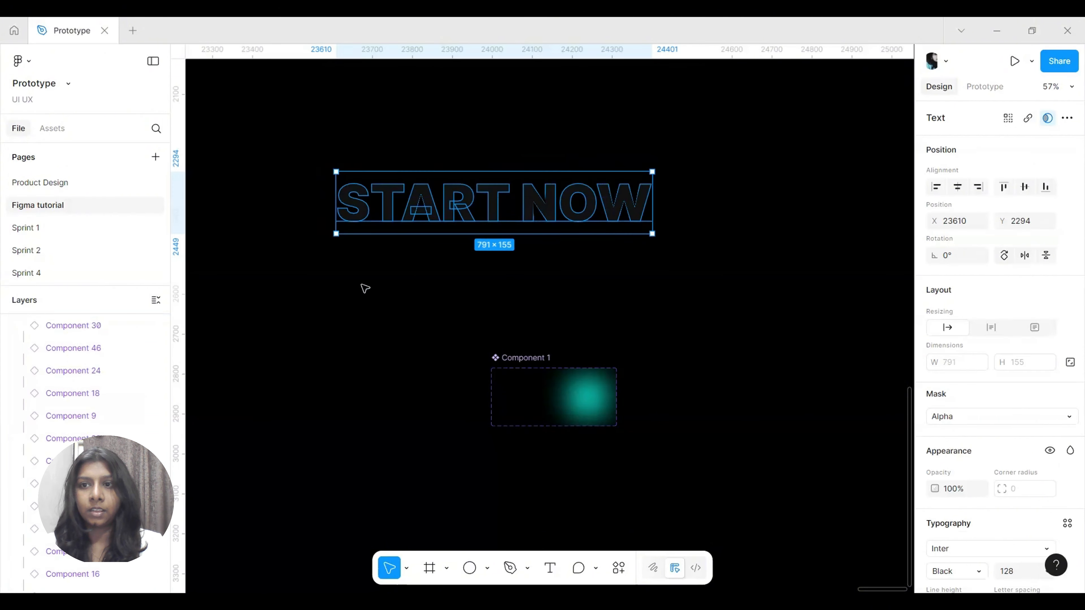
Step: Move the Component 1 set to the left to clear the space below START NOW
click(761, 252)
scroll(495, 275, down, 4)
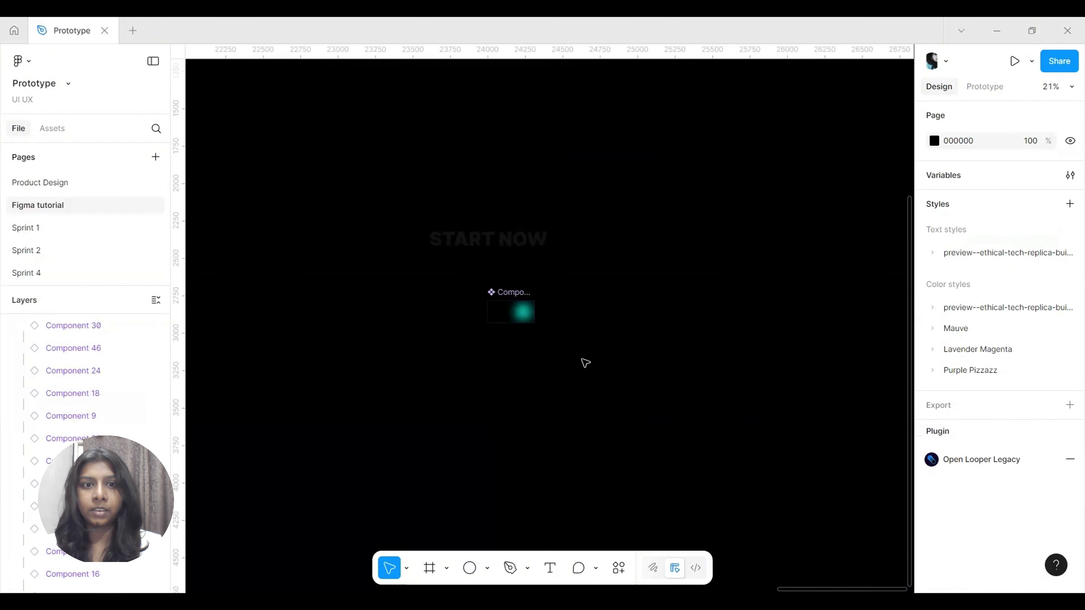
drag(517, 297, 366, 300)
click(597, 337)
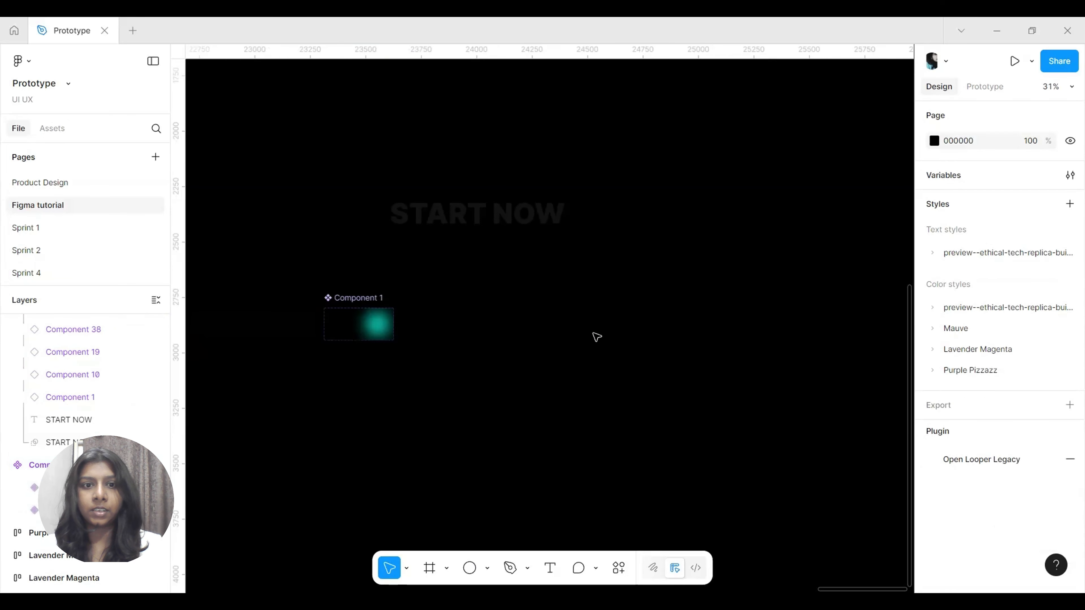
Step: Draw a frame of about 1267 × 872 below START NOW, to the right of the component set
click(447, 569)
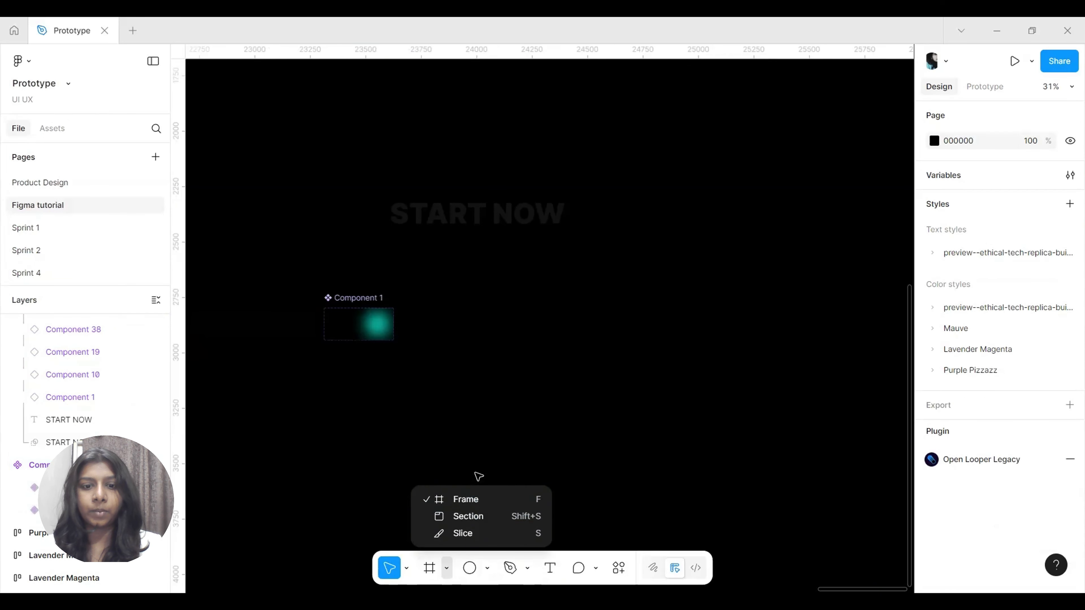
click(472, 497)
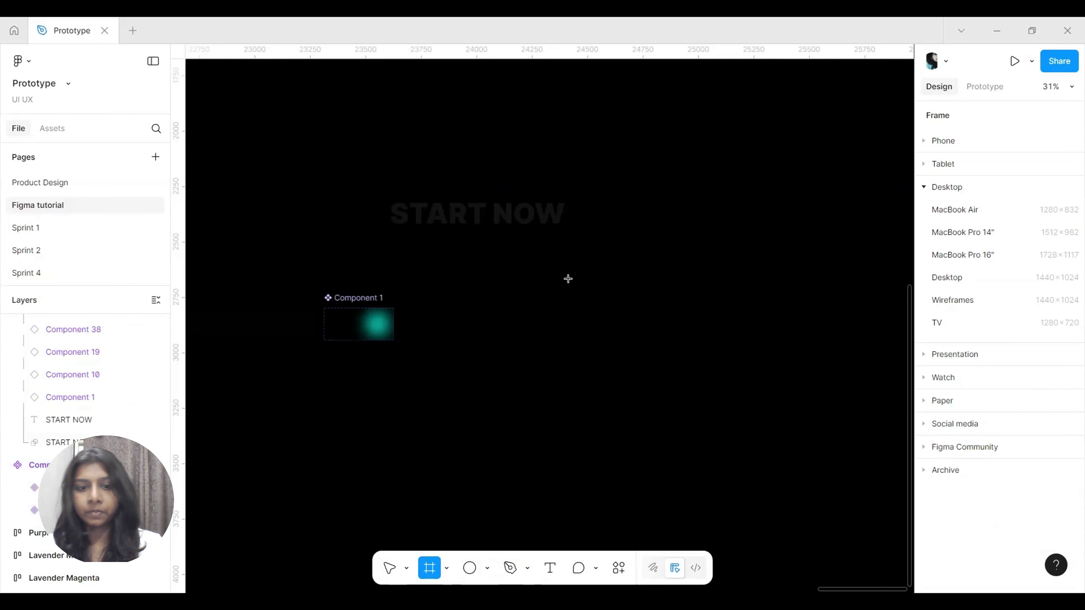
click(950, 189)
mouse_move(516, 285)
mouse_down()
mouse_move(759, 399)
mouse_move(808, 487)
mouse_move(796, 480)
mouse_up()
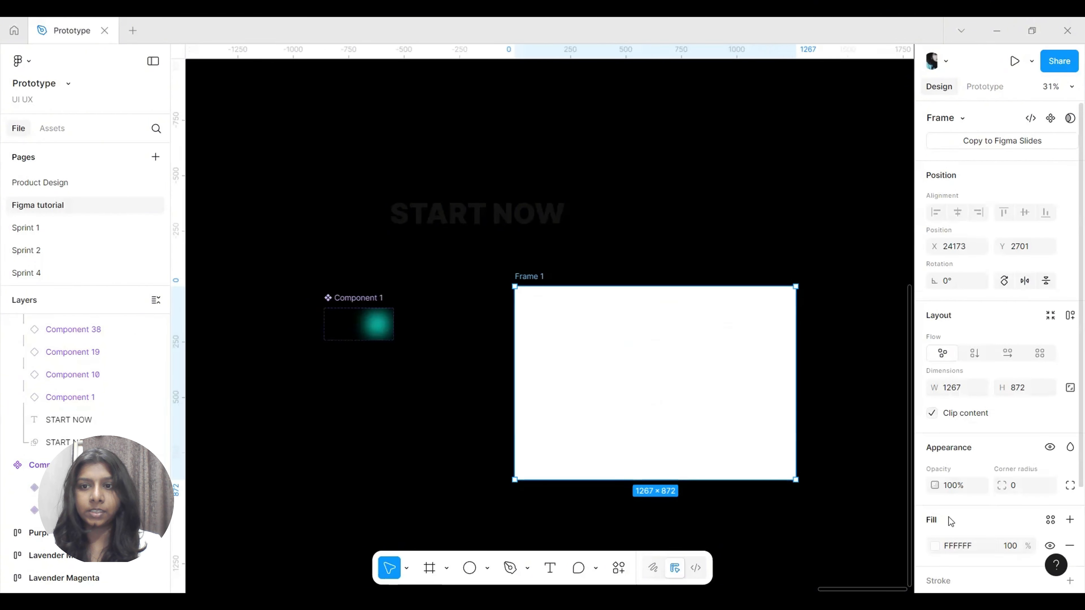
Step: Fill the new frame with the START NOW text's dark colour 111111, sampled with the eyedropper
click(930, 551)
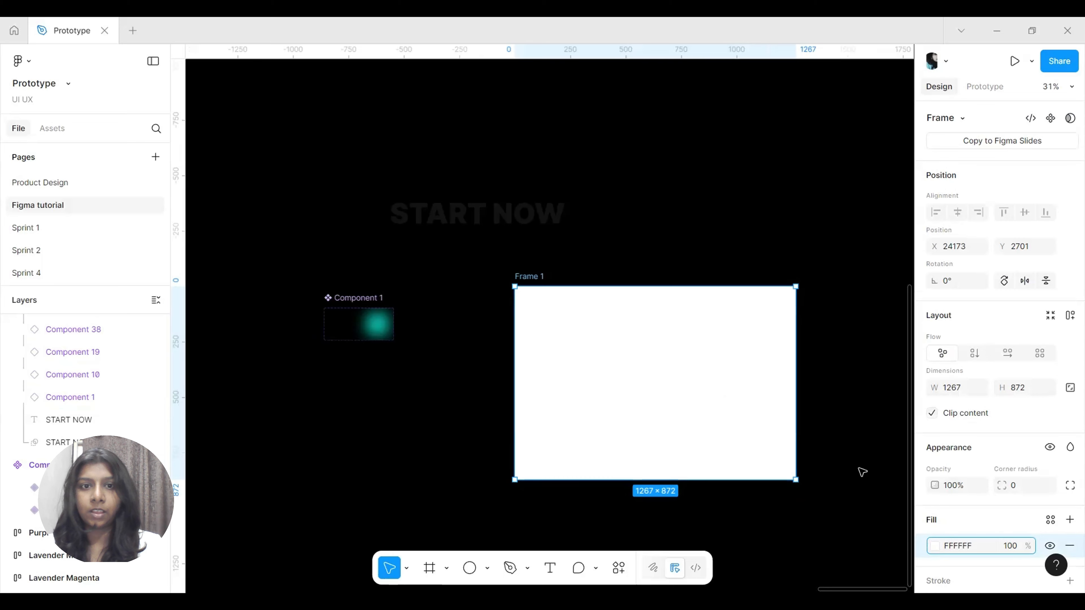
click(935, 547)
click(766, 437)
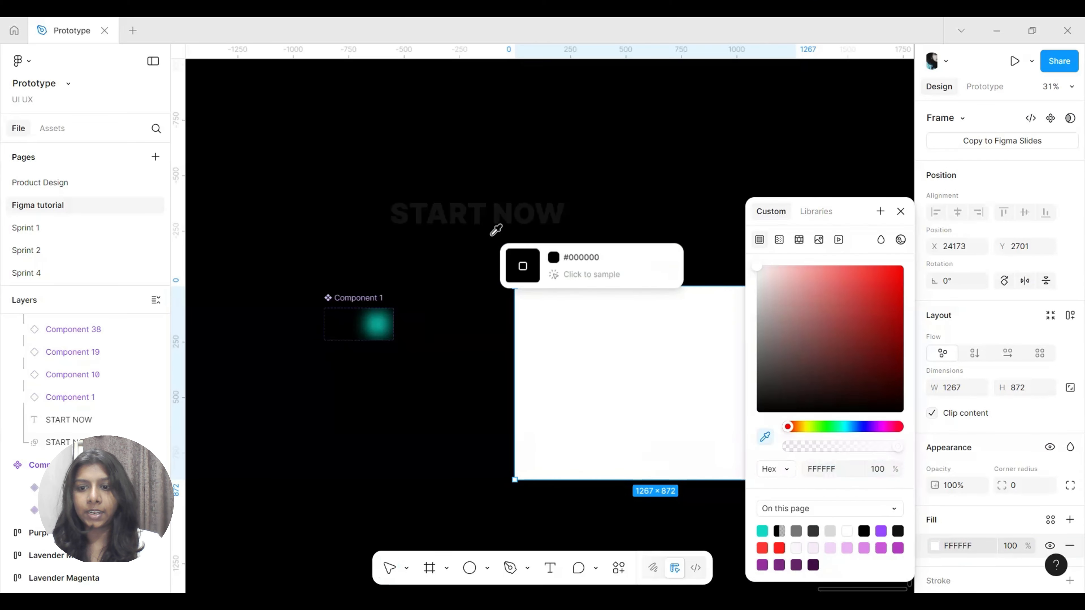
scroll(559, 171, up, 5)
click(551, 164)
scroll(553, 226, down, 8)
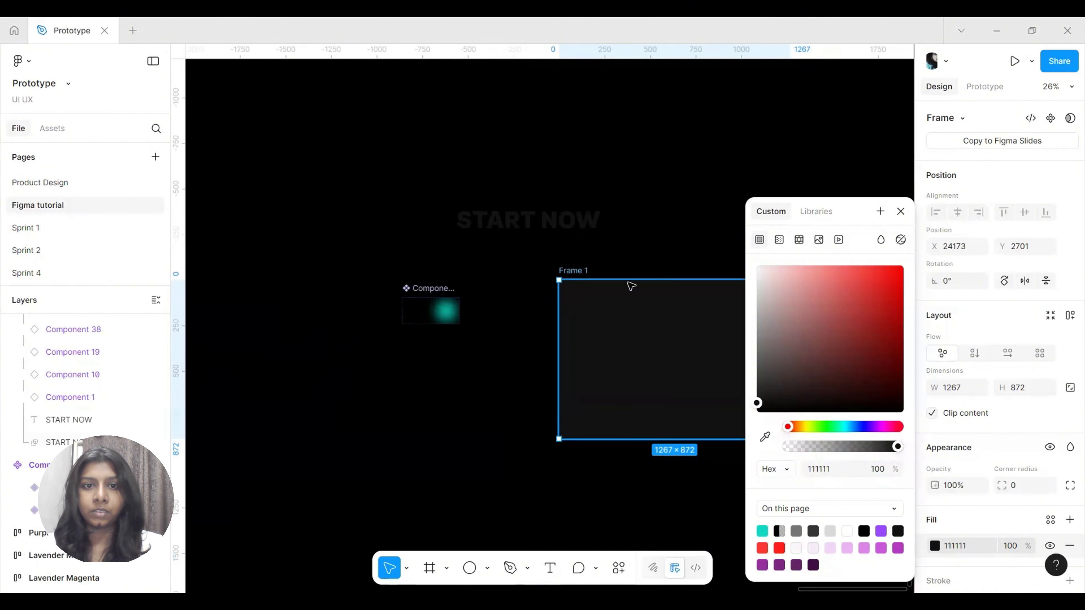
click(901, 211)
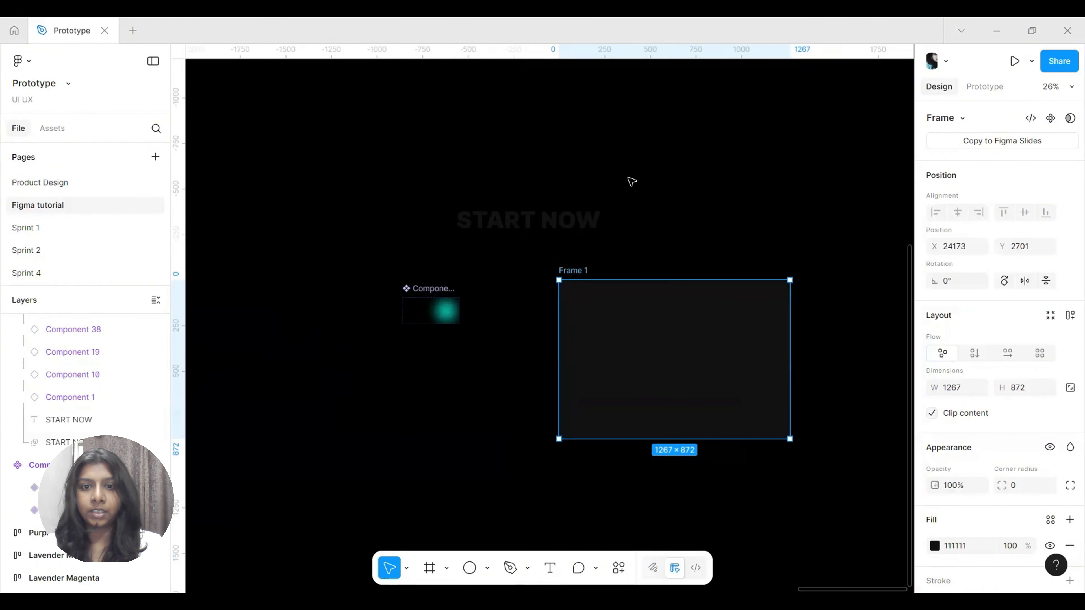
Step: Move the masked START NOW group to the centre of Frame 1 and open the frame's prototype preview in a separate tab
drag(396, 150, 654, 253)
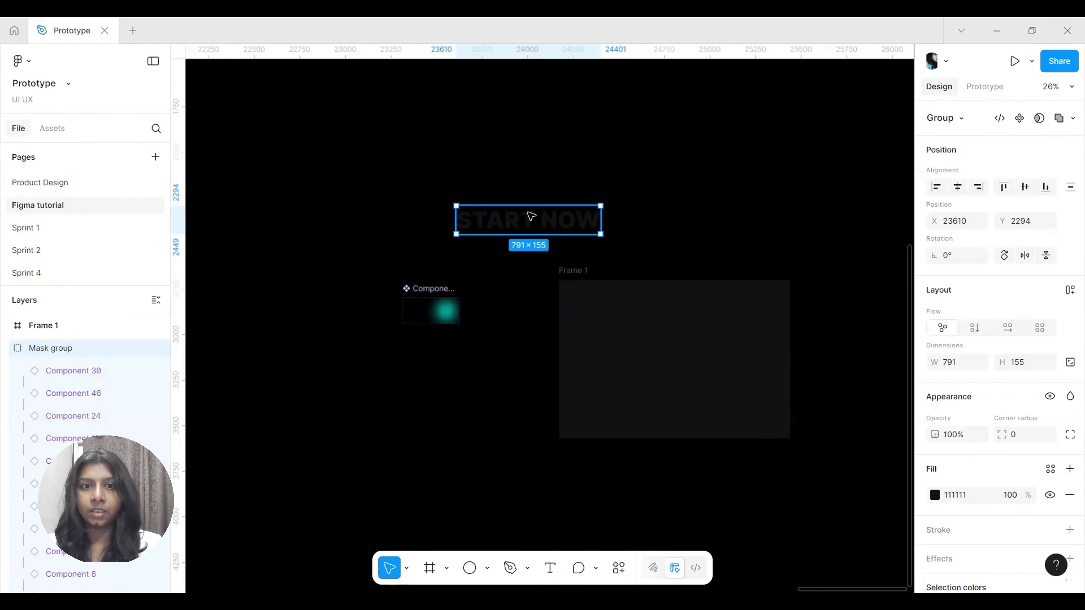
drag(531, 216, 688, 361)
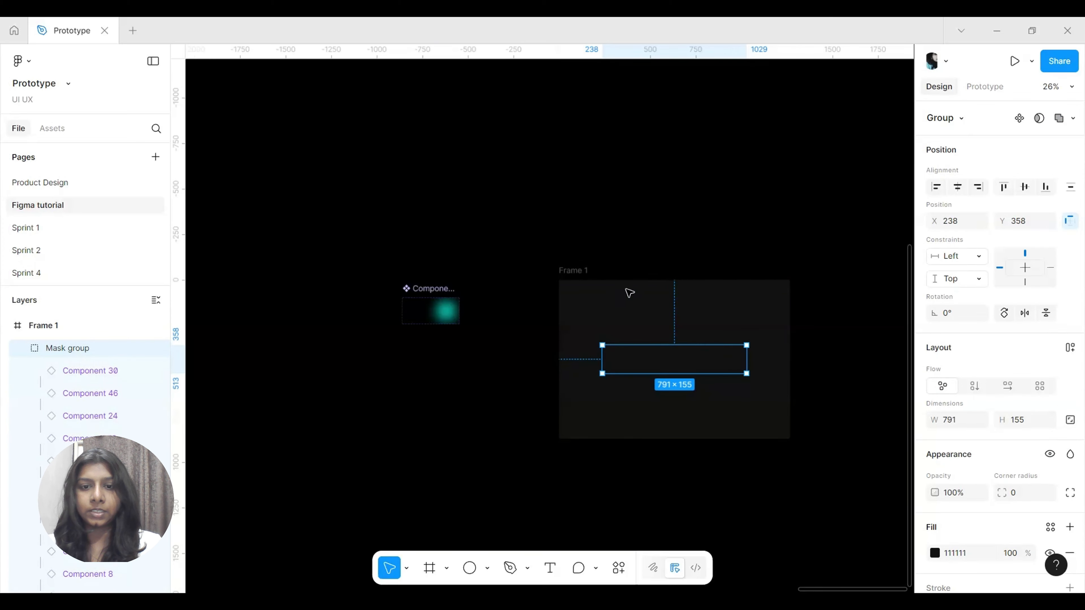
click(579, 271)
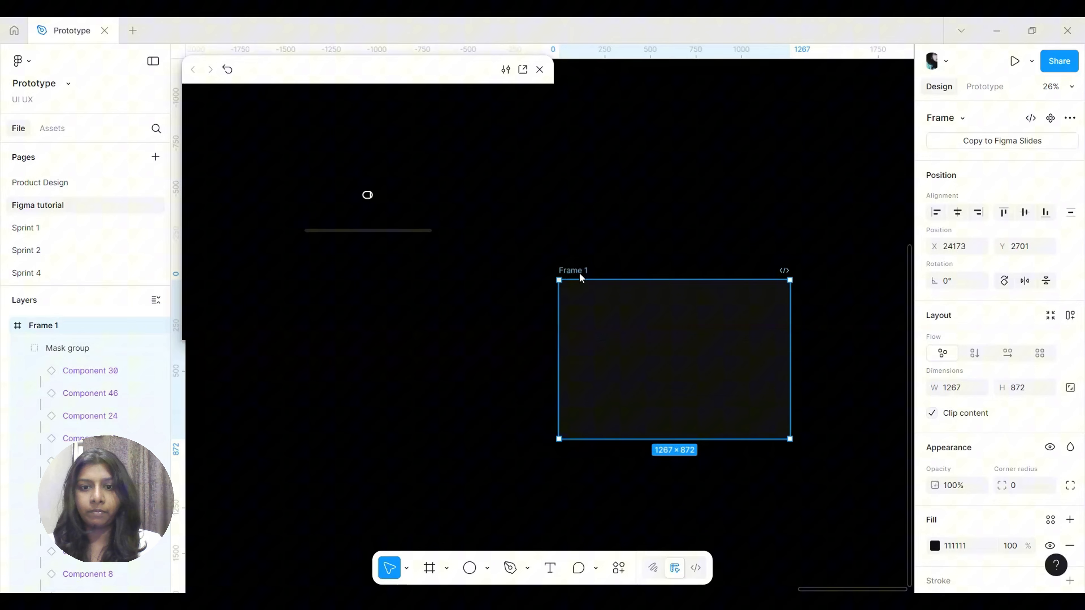
click(523, 70)
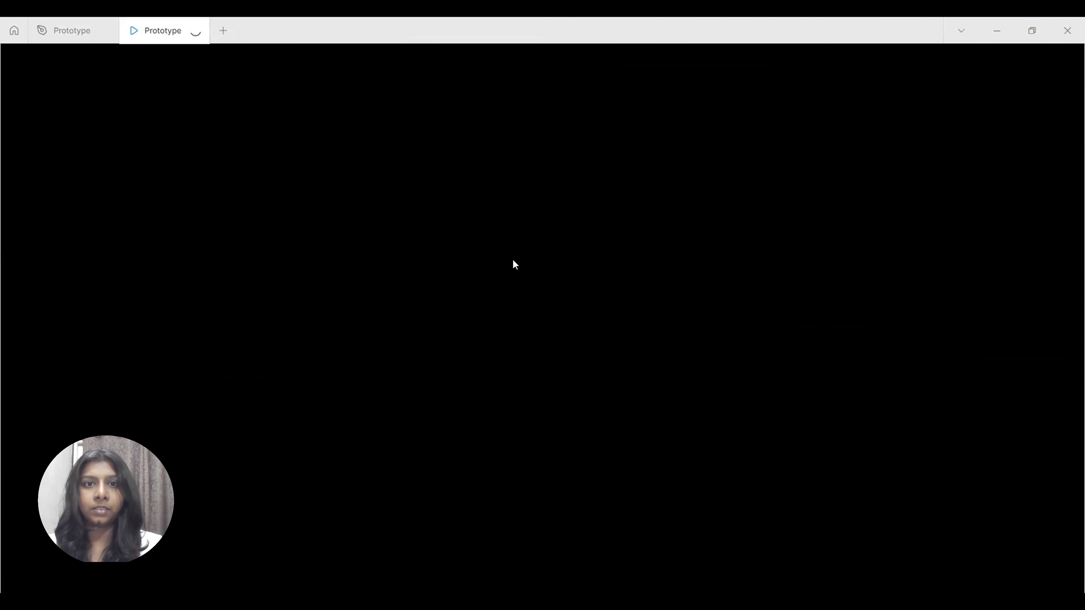